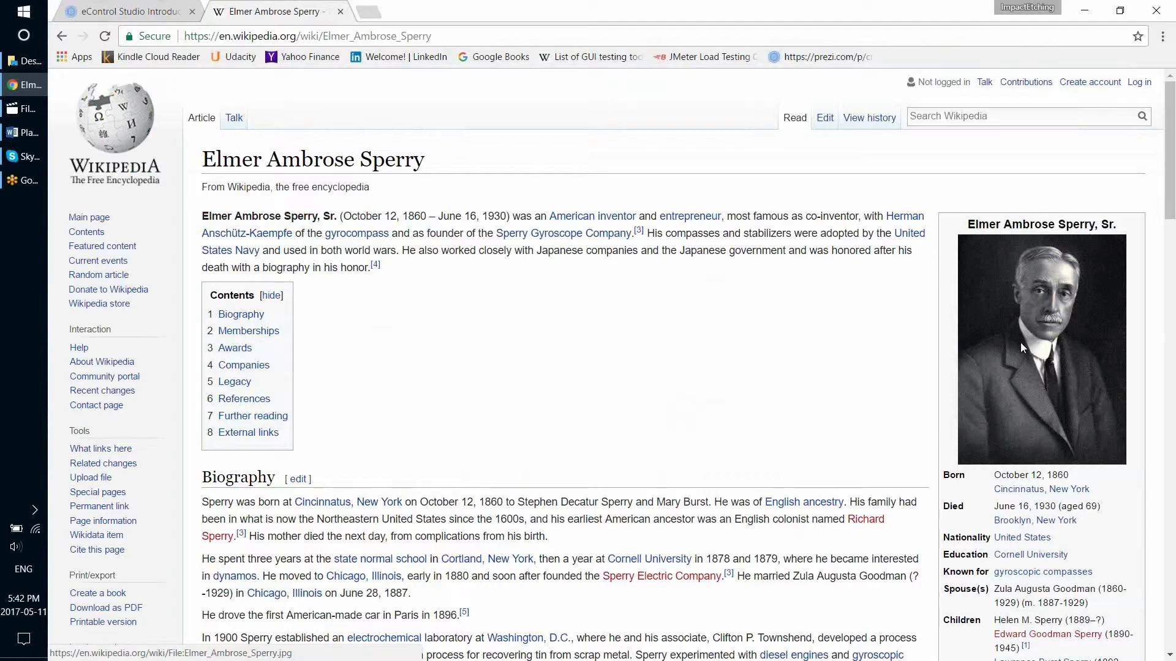
Open the U.S. Patent 1,279,471 link in the Wikipedia article's external links and view the patent's first drawing enlarged
{"action": "scroll", "coordinate": [527, 416], "scroll_direction": "down", "scroll_amount": 13}
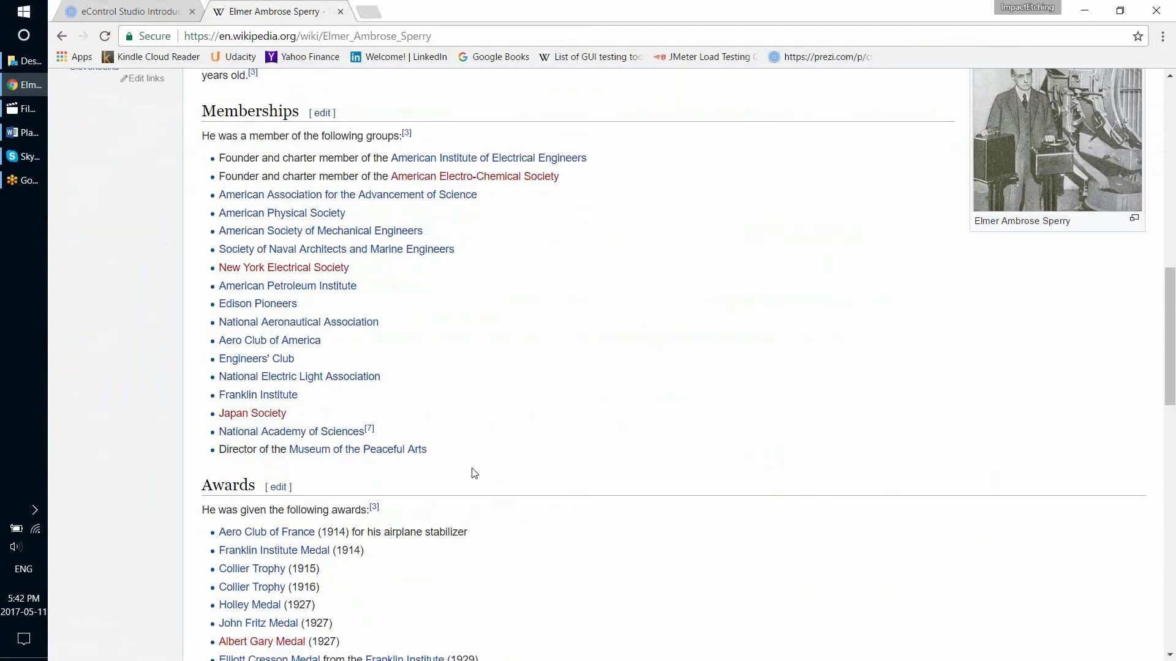
{"action": "scroll", "coordinate": [471, 473], "scroll_direction": "down", "scroll_amount": 15}
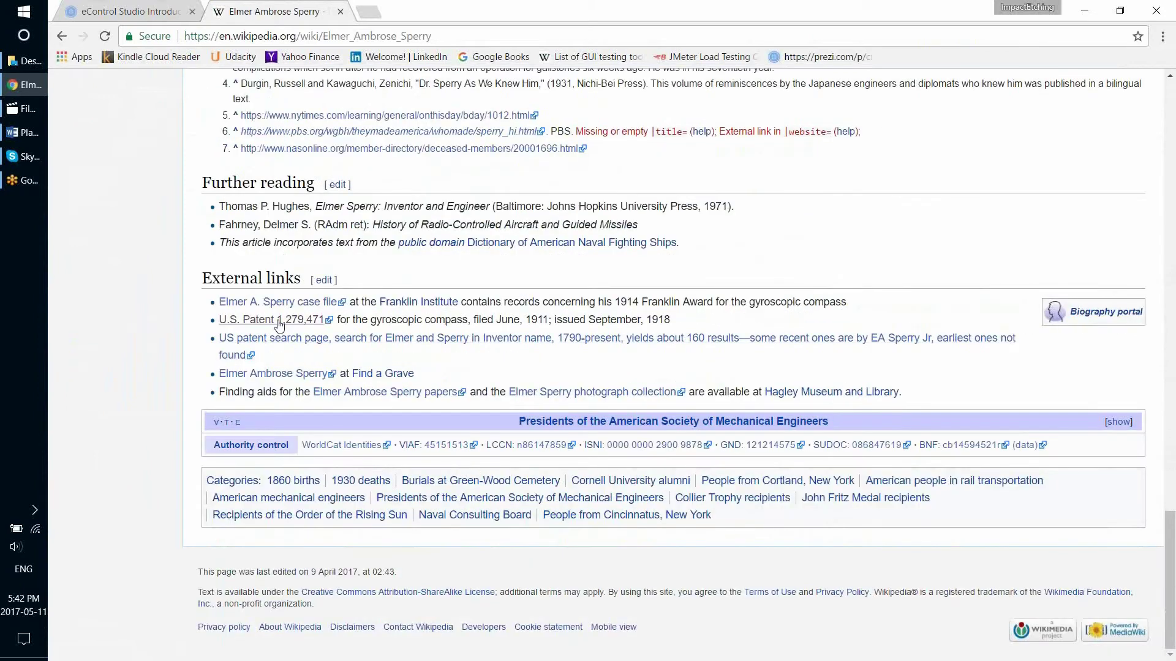
{"action": "left_click", "coordinate": [279, 320]}
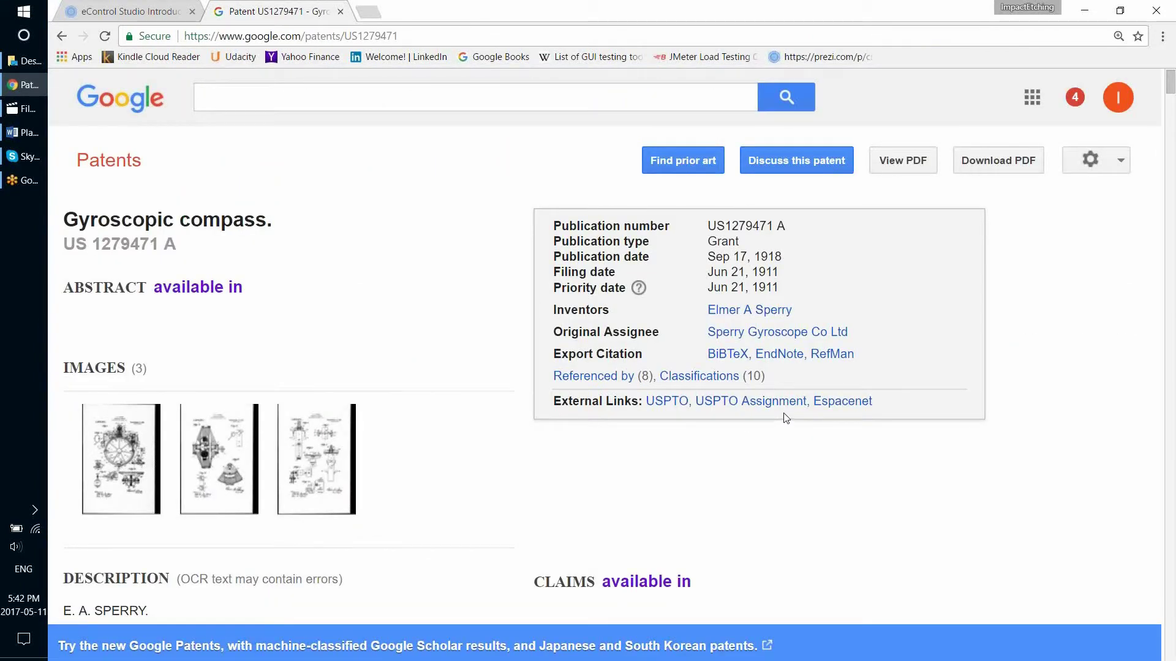
{"action": "left_click", "coordinate": [141, 457]}
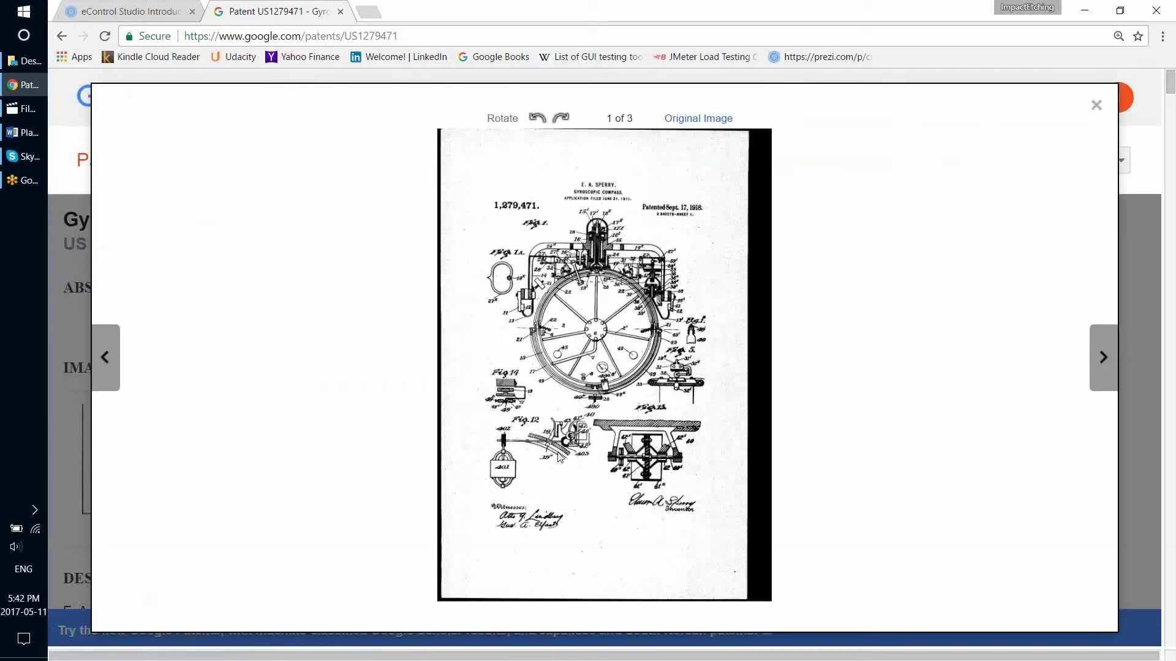
{"action": "left_click", "coordinate": [1094, 108]}
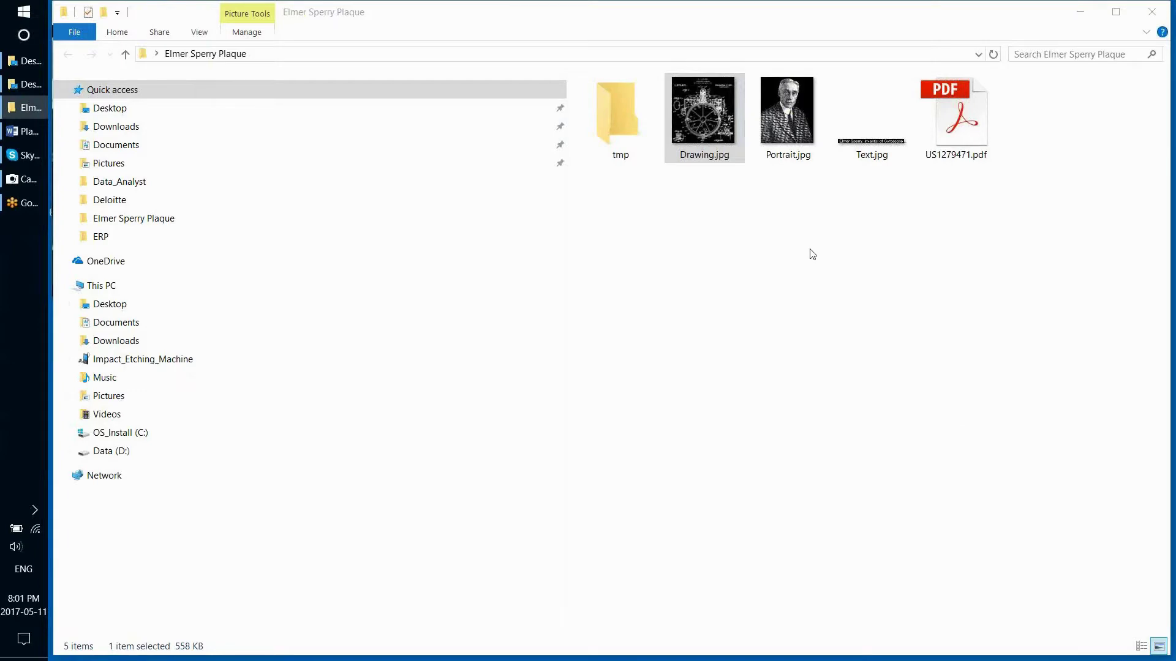
Preview Drawing.jpg, Portrait.jpg and Text.jpg from the Elmer Sperry Plaque folder one after another, and minimise the folder window
{"action": "double_click", "coordinate": [712, 122]}
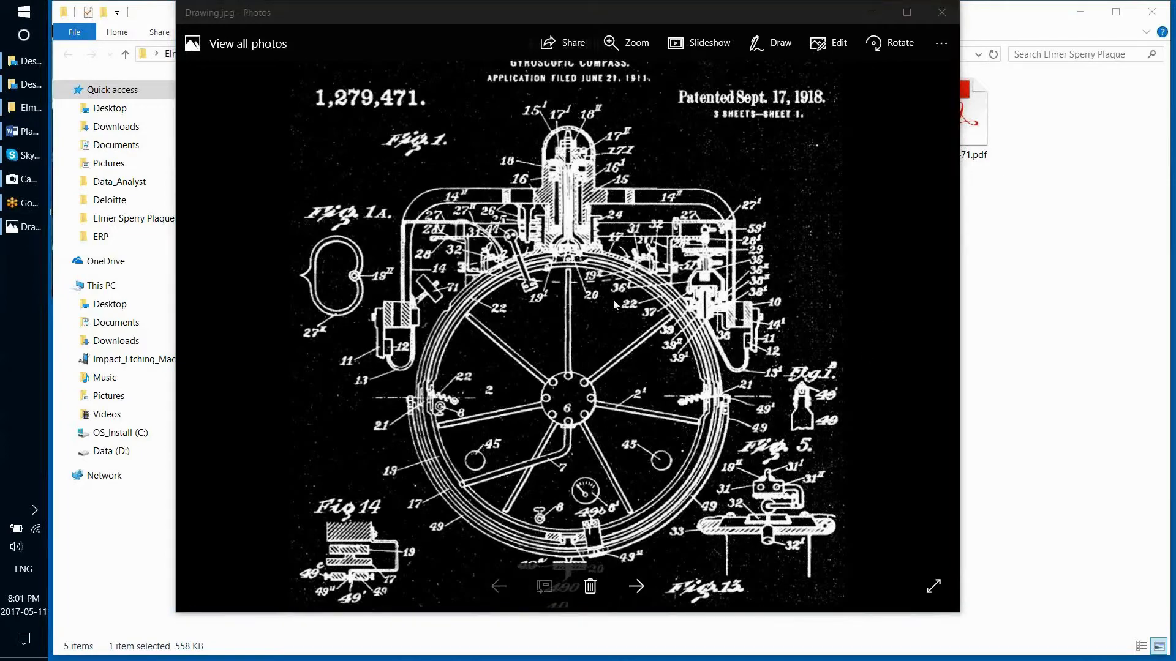
{"action": "left_click", "coordinate": [934, 23]}
{"action": "double_click", "coordinate": [787, 116]}
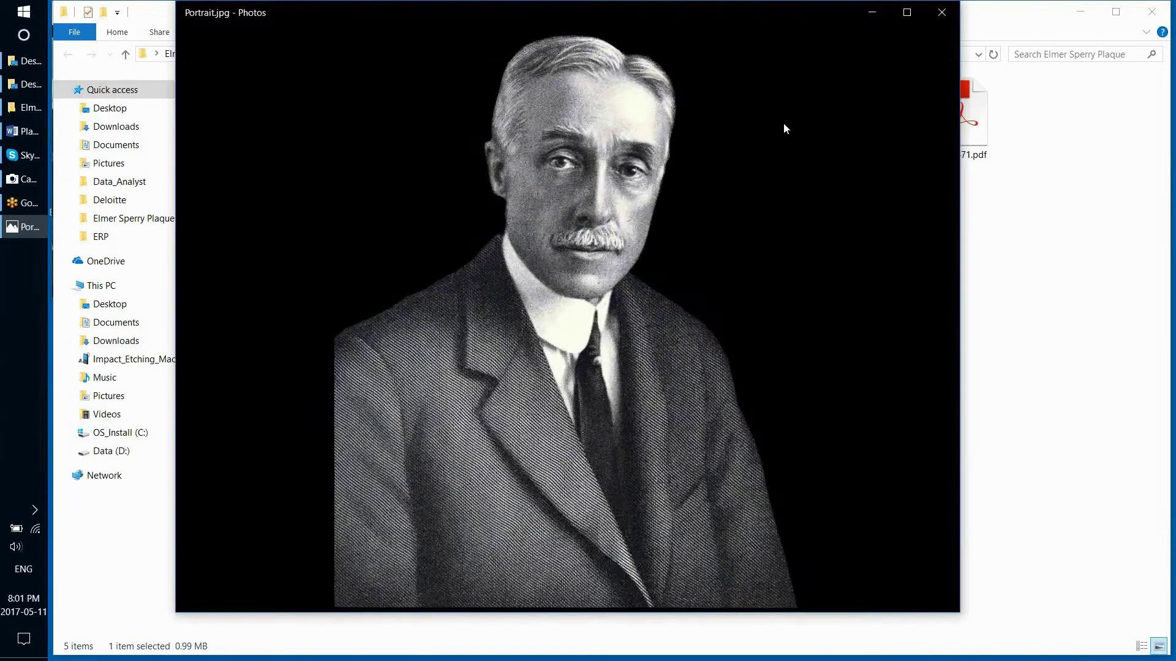
{"action": "left_click", "coordinate": [941, 13]}
{"action": "double_click", "coordinate": [857, 142]}
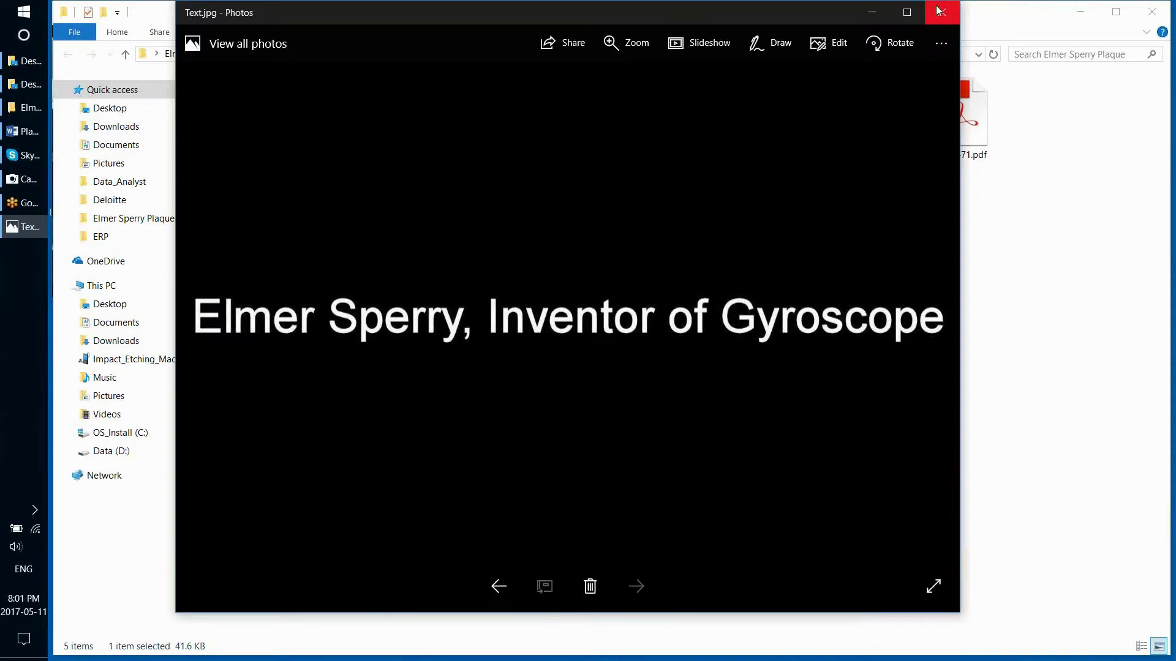
{"action": "left_click", "coordinate": [940, 12]}
{"action": "left_click", "coordinate": [1081, 12]}
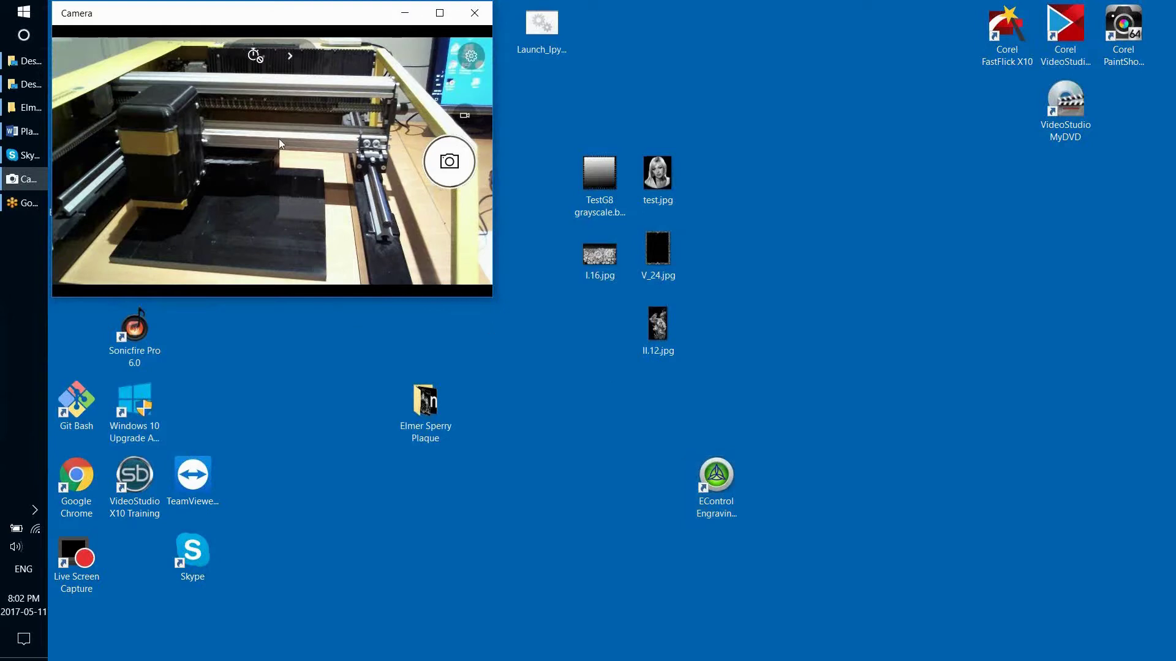
Launch EControl Engraving Studio from the desktop and dismiss its welcome information window
{"action": "double_click", "coordinate": [715, 488]}
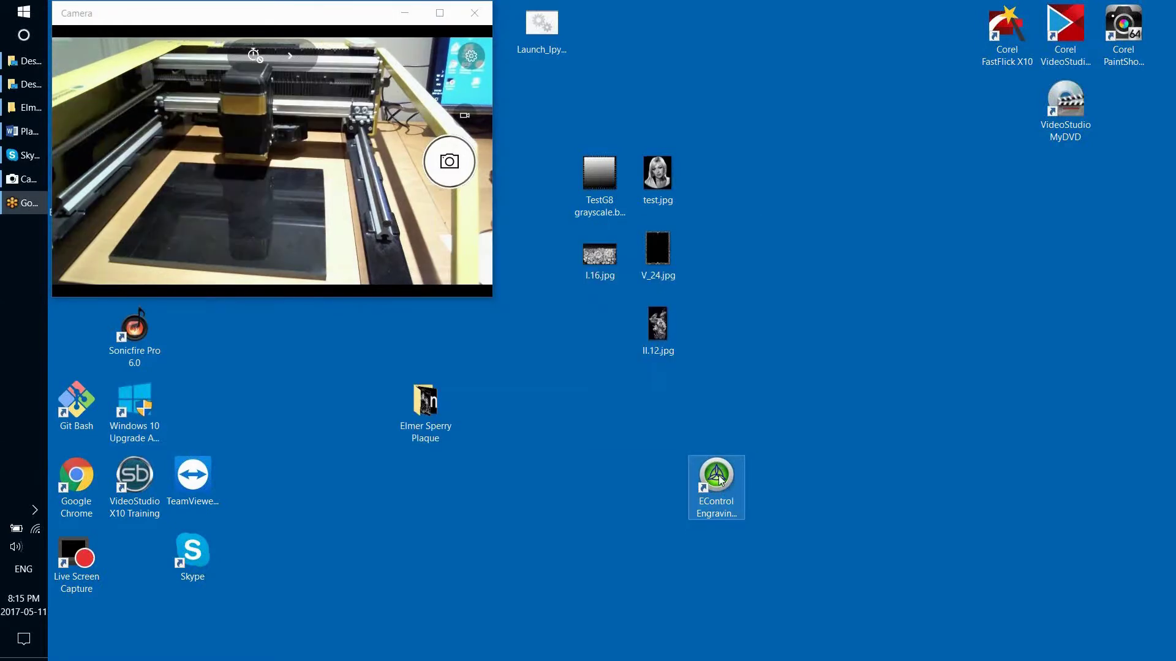
{"action": "double_click", "coordinate": [724, 478]}
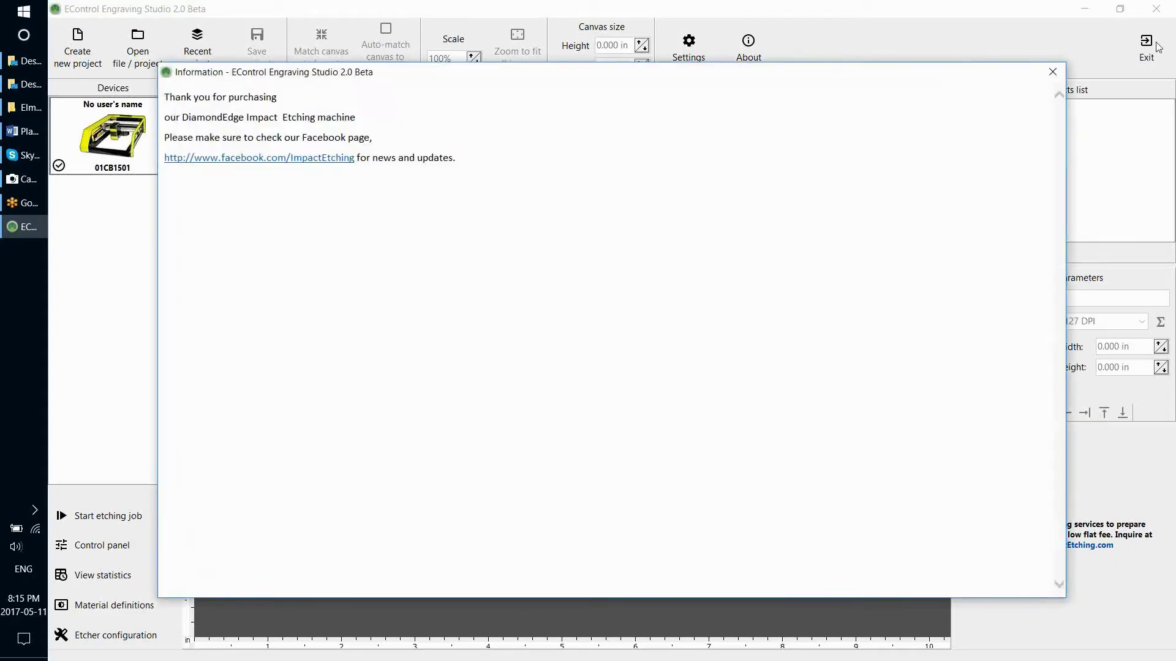
{"action": "left_click", "coordinate": [1139, 40]}
{"action": "left_click", "coordinate": [1052, 72]}
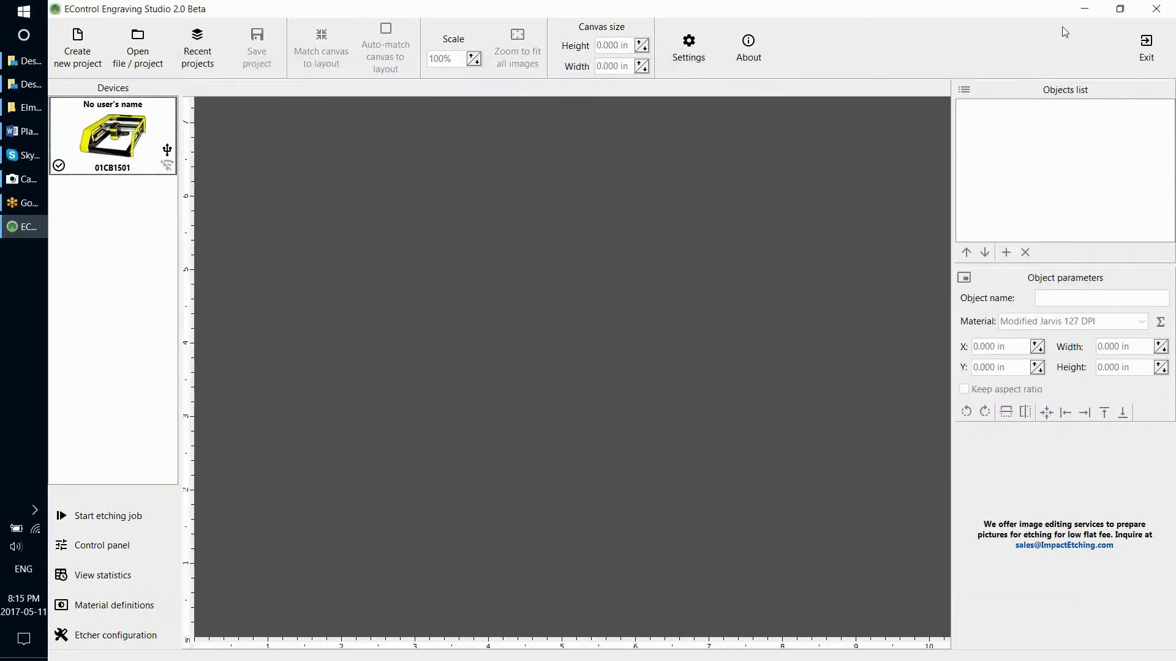
Restore the engraving program to a smaller window and place it clear of the camera view
{"action": "left_click", "coordinate": [1120, 9]}
{"action": "left_click_drag", "start_coordinate": [421, 14], "coordinate": [828, 224]}
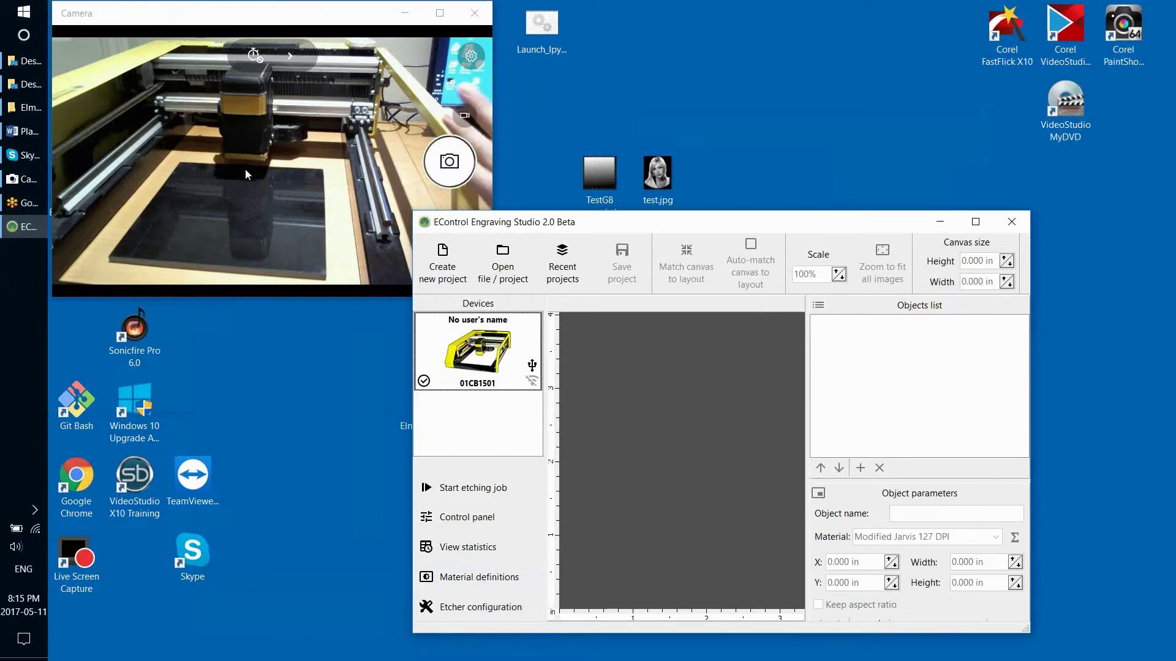
{"action": "left_click_drag", "start_coordinate": [654, 235], "coordinate": [740, 221]}
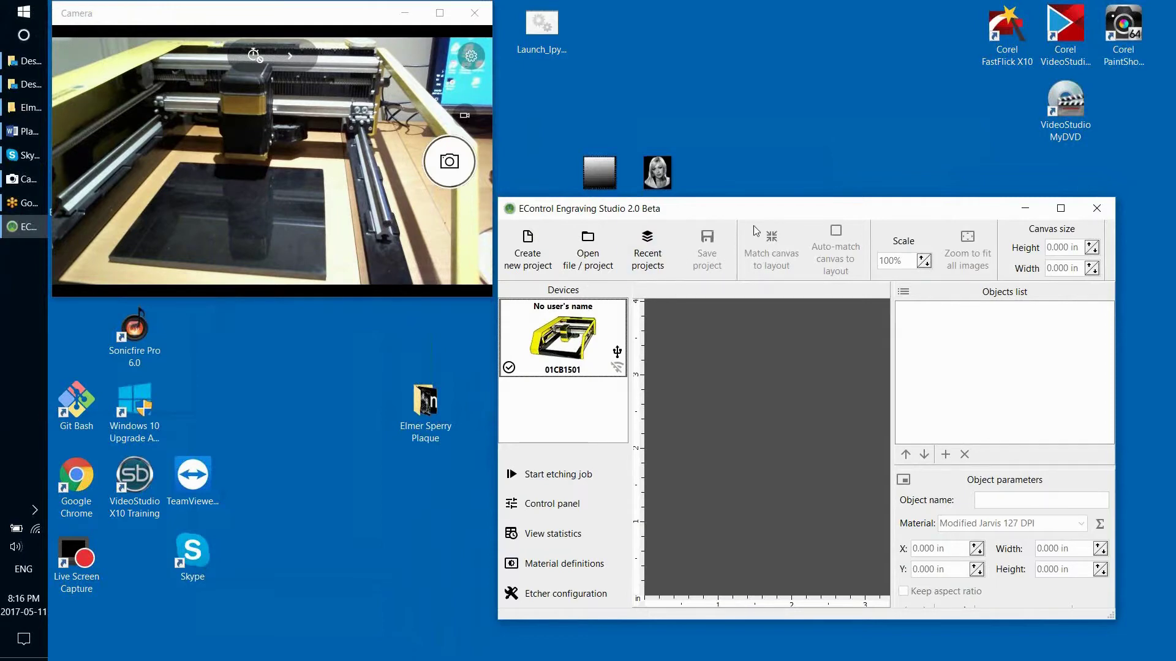
{"action": "left_click_drag", "start_coordinate": [759, 213], "coordinate": [723, 229]}
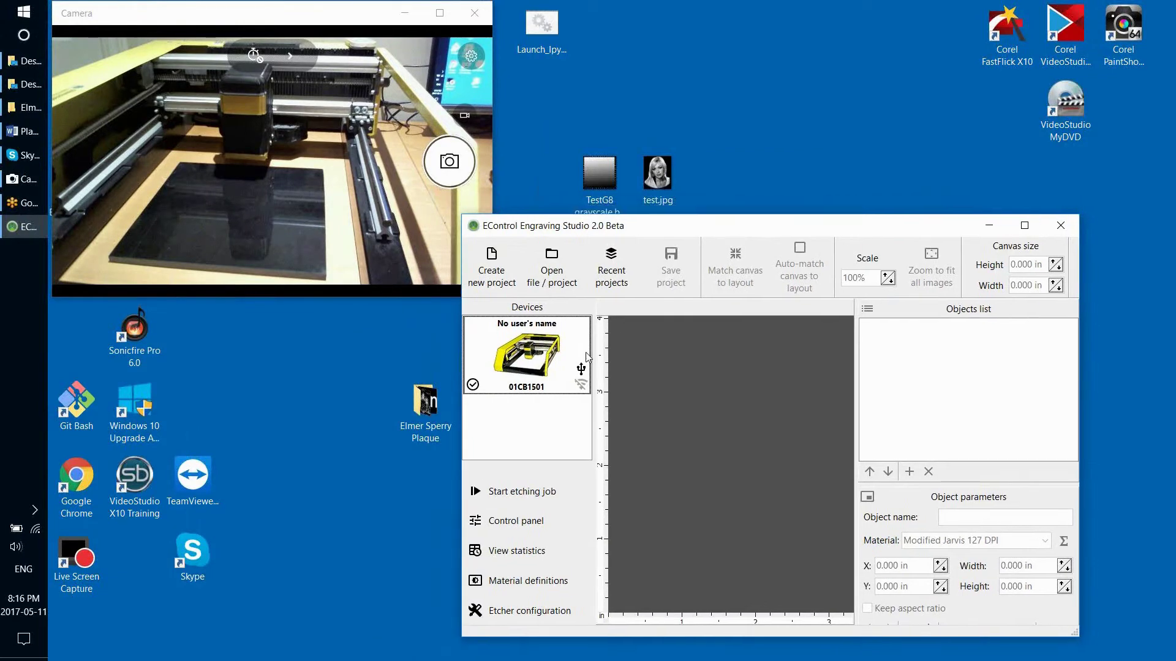
Open the connected etcher's control panel, move it clear of the camera view, and initialize the etching head to its home position
{"action": "double_click", "coordinate": [544, 357]}
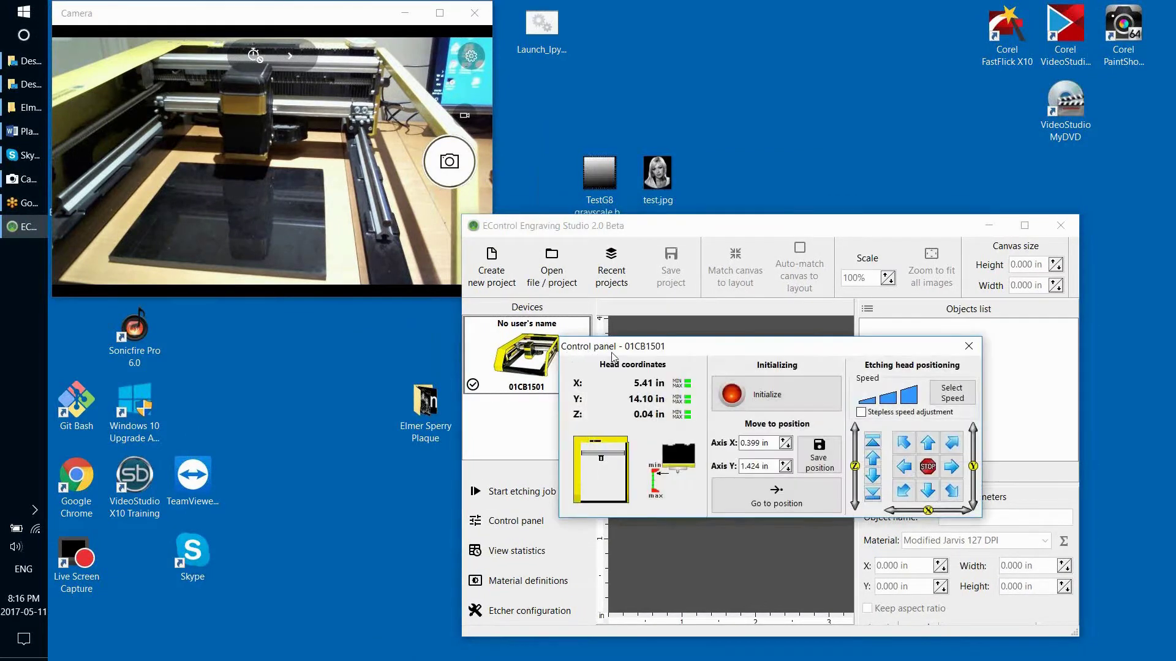
{"action": "left_click_drag", "start_coordinate": [705, 348], "coordinate": [666, 304]}
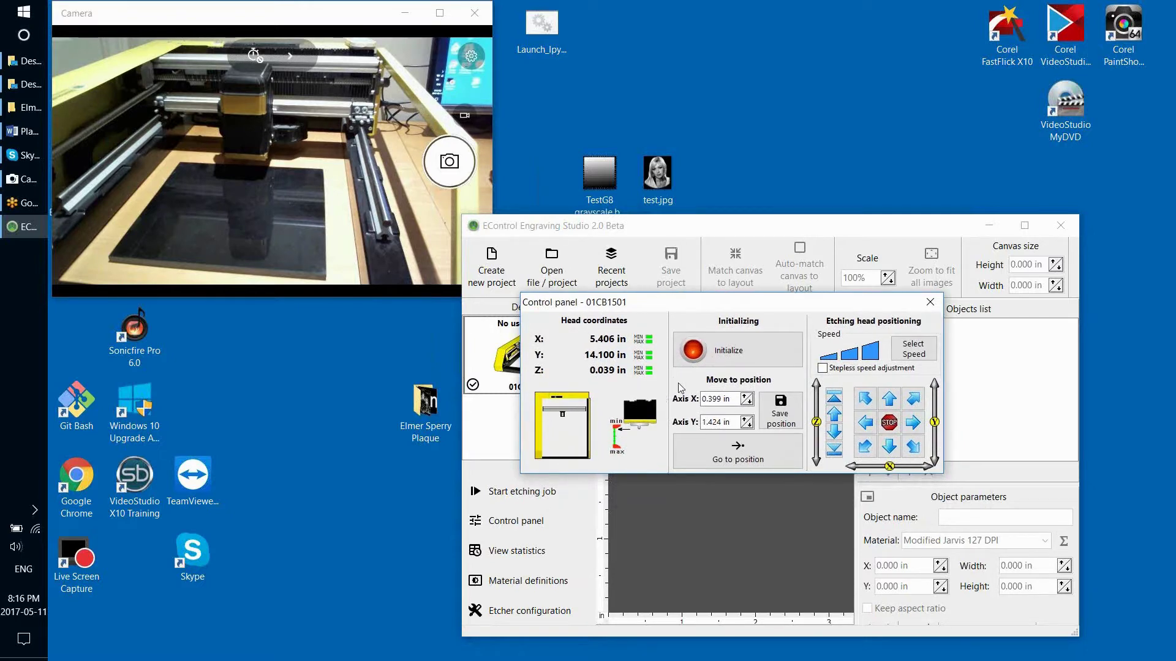
{"action": "left_click", "coordinate": [724, 353]}
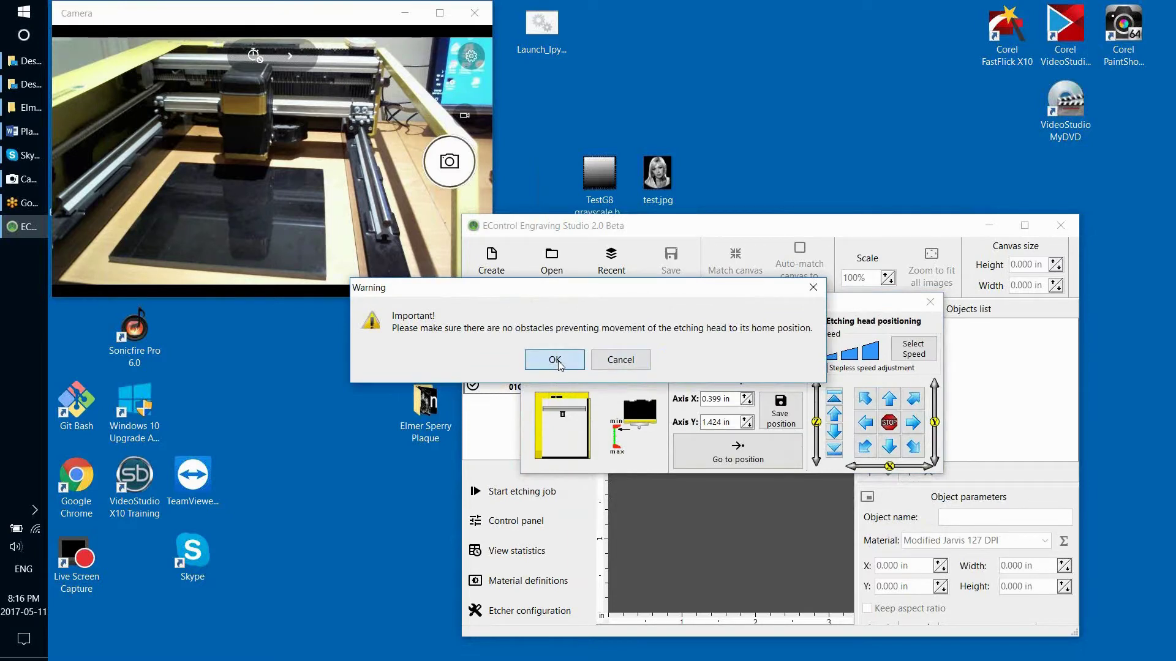
{"action": "left_click", "coordinate": [556, 361]}
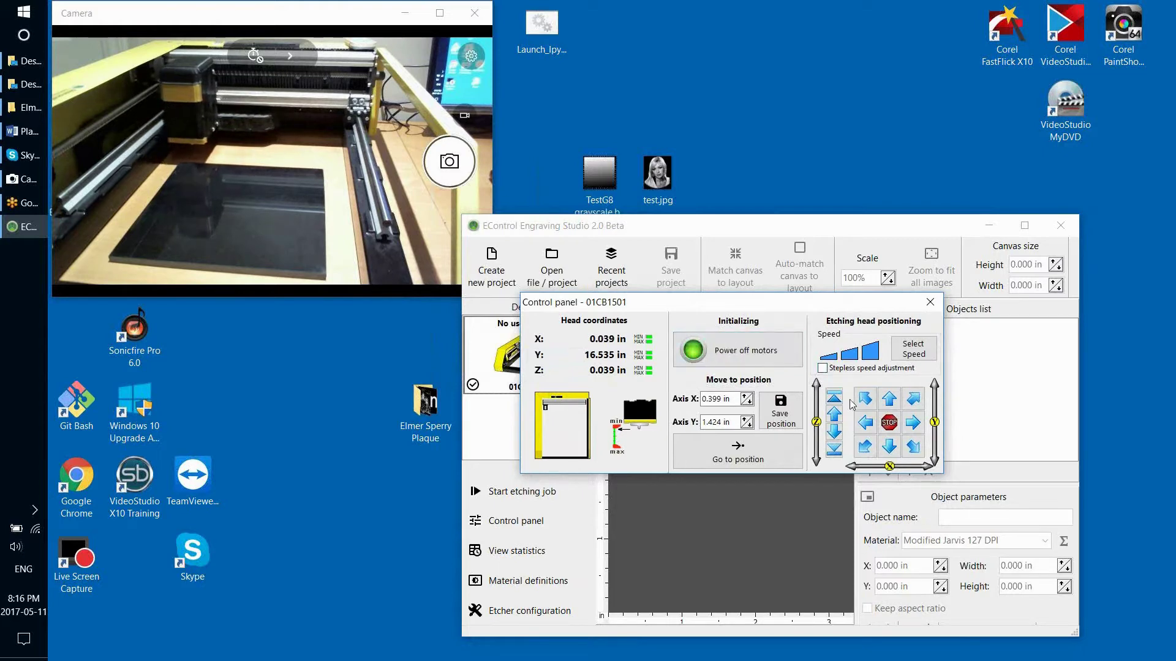
Jog the etching head forward and sideways to about X 4.25 in, Y 13.42 in, and close the control panel
{"action": "left_click", "coordinate": [889, 447]}
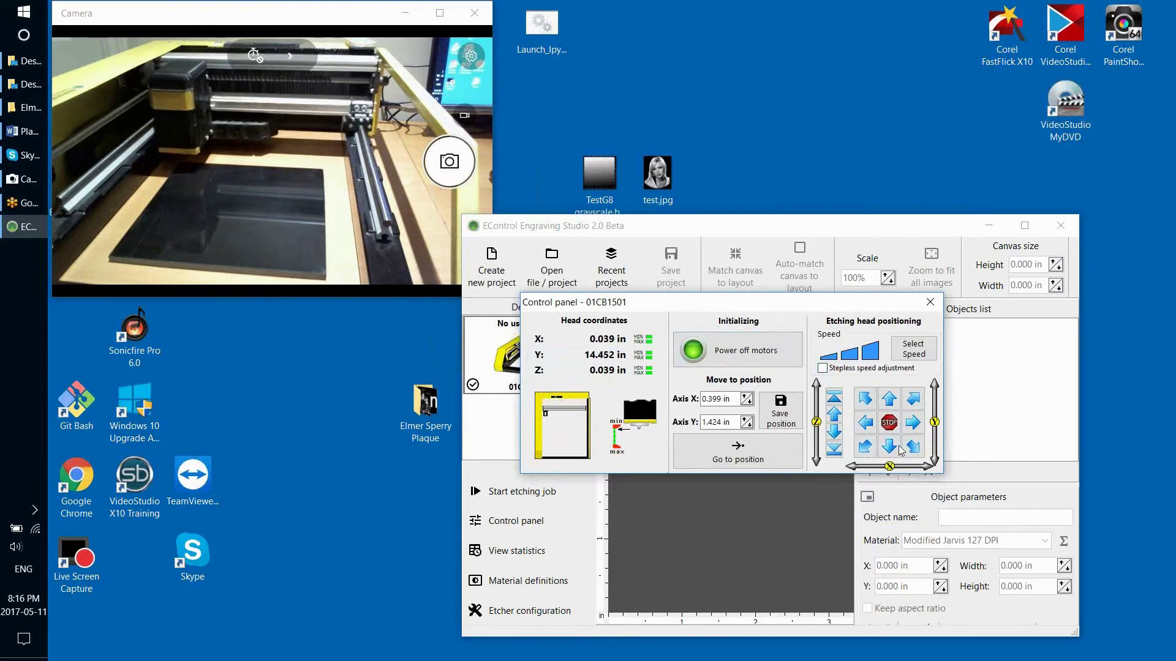
{"action": "left_click", "coordinate": [913, 423]}
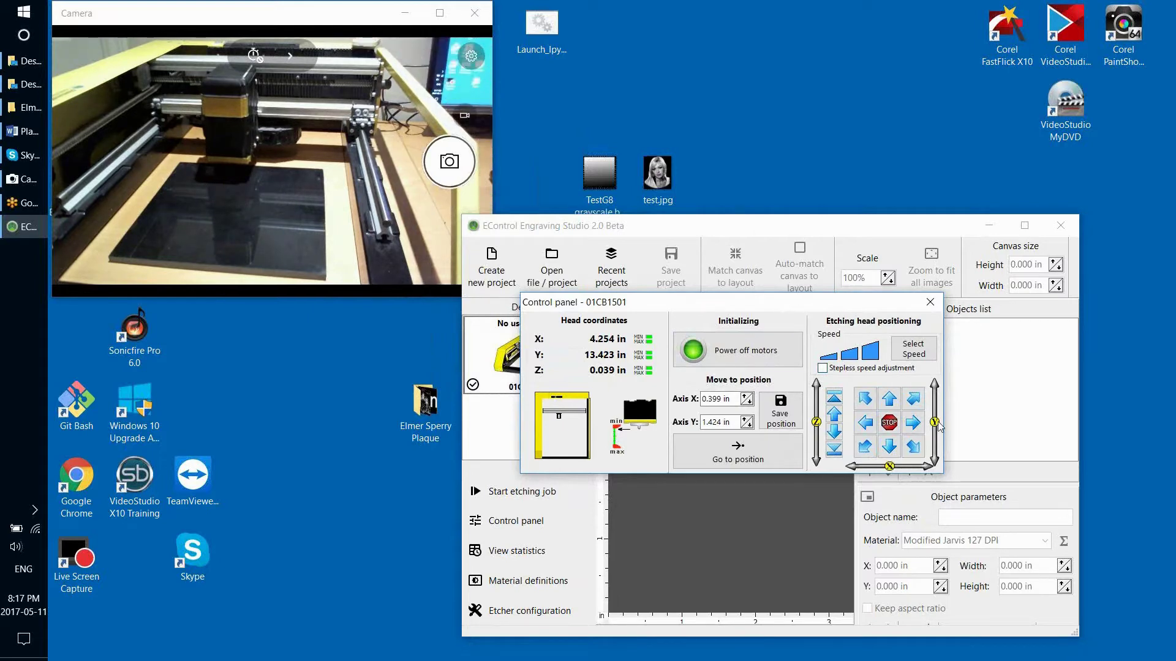
{"action": "left_click", "coordinate": [929, 302]}
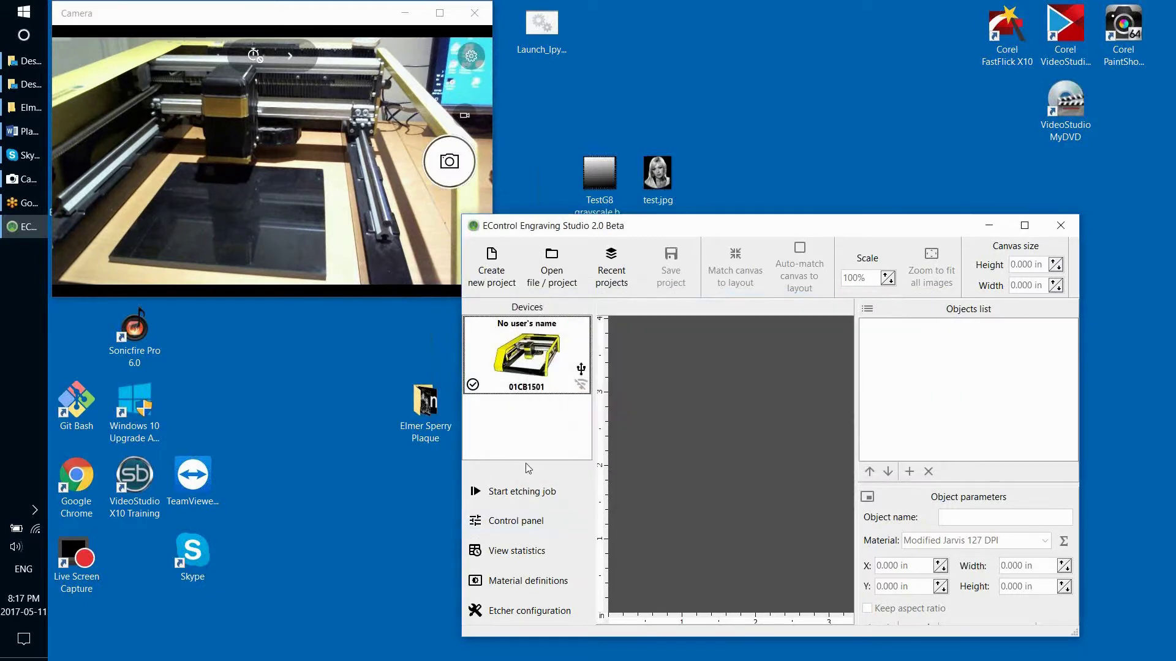
Review the etcher's job statistics and the Default Jarvis 127 DPI material definition, closing each window without changes
{"action": "left_click", "coordinate": [518, 552]}
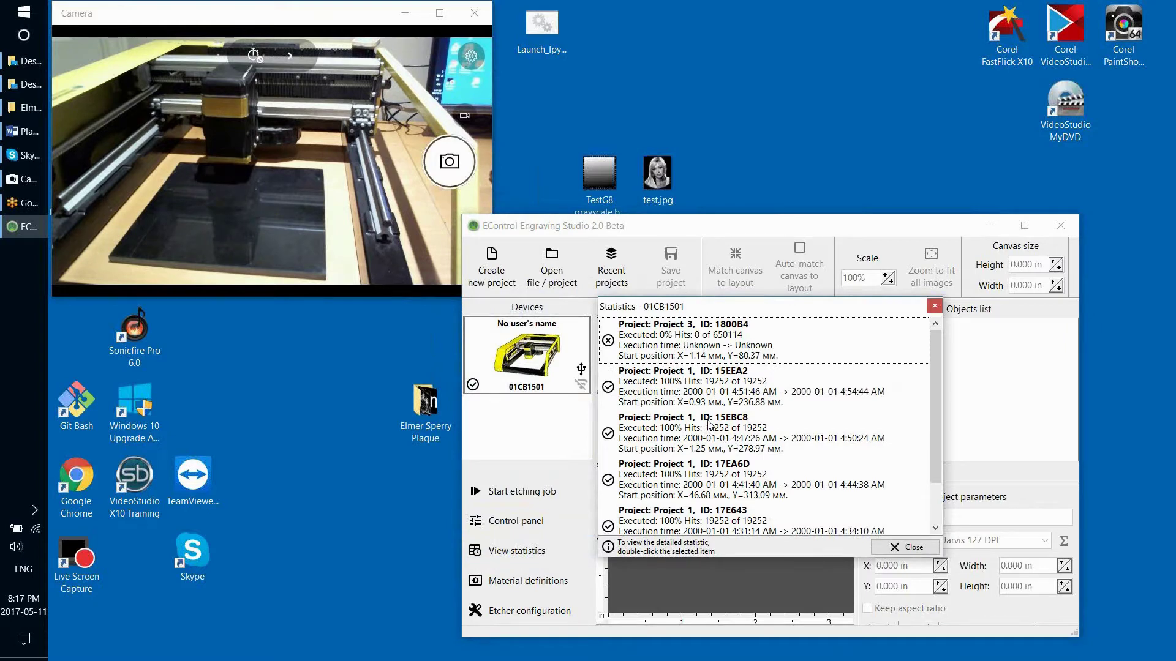
{"action": "left_click", "coordinate": [935, 306]}
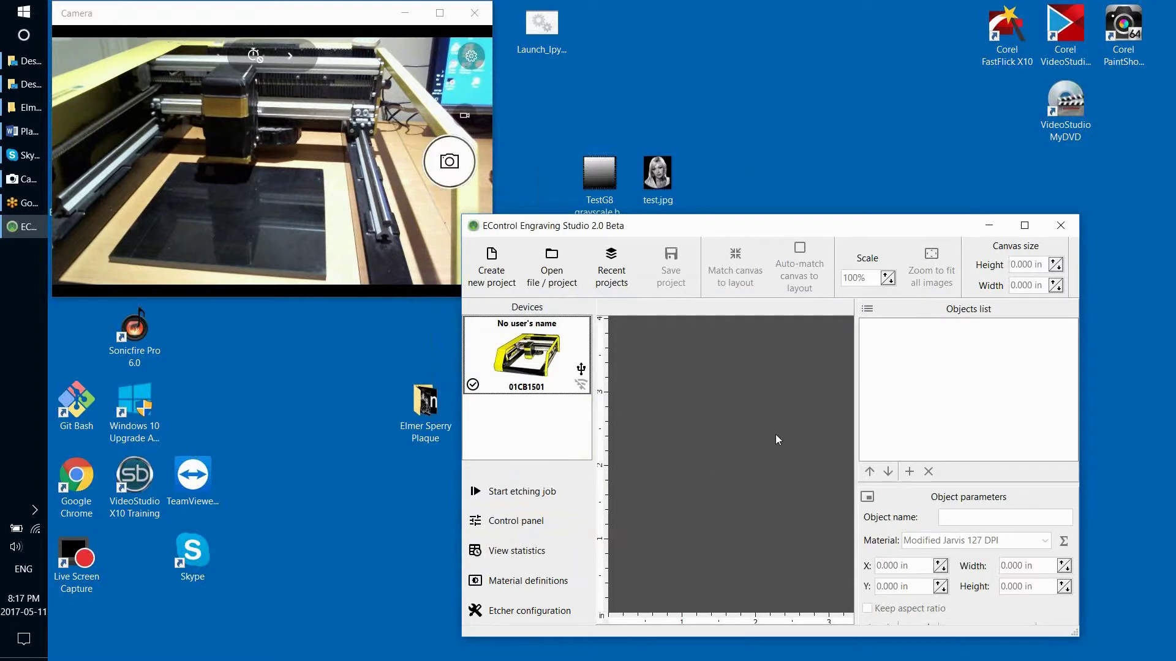
{"action": "left_click", "coordinate": [550, 580]}
{"action": "left_click_drag", "start_coordinate": [775, 247], "coordinate": [527, 231]}
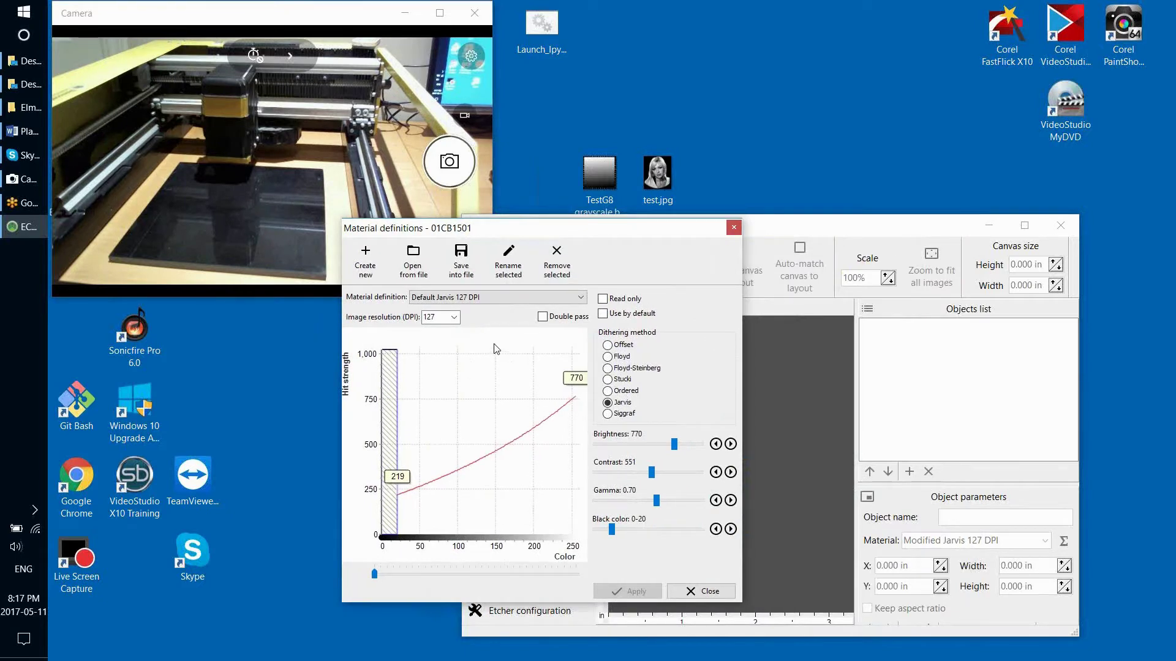
{"action": "left_click_drag", "start_coordinate": [529, 229], "coordinate": [536, 267]}
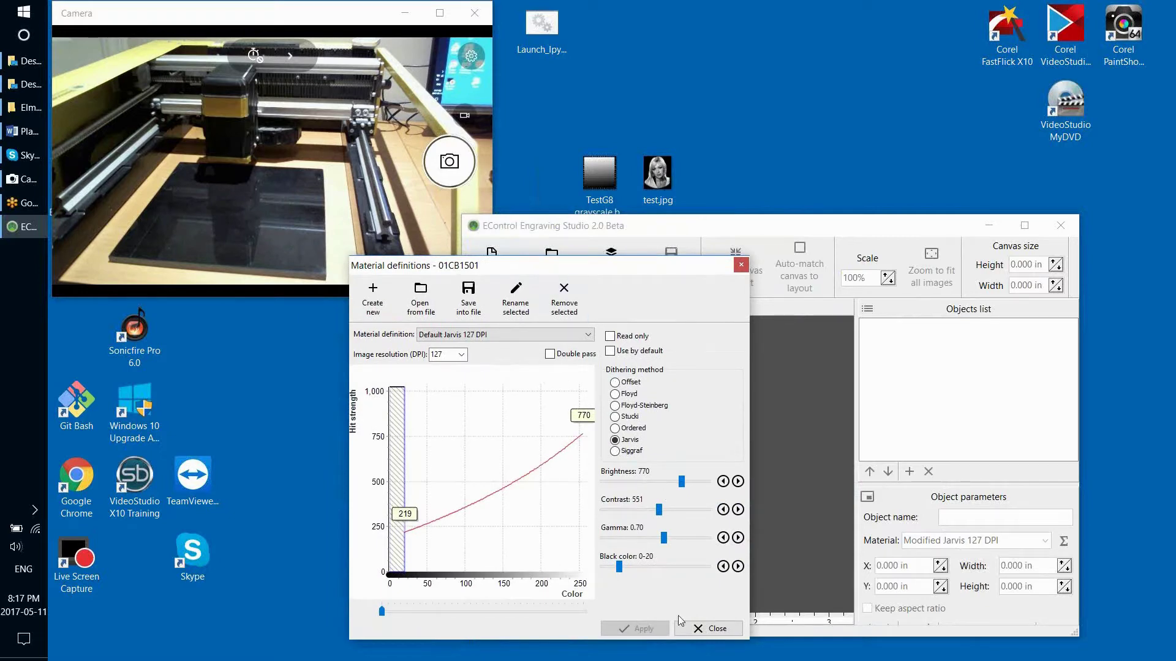
{"action": "left_click_drag", "start_coordinate": [597, 272], "coordinate": [762, 78]}
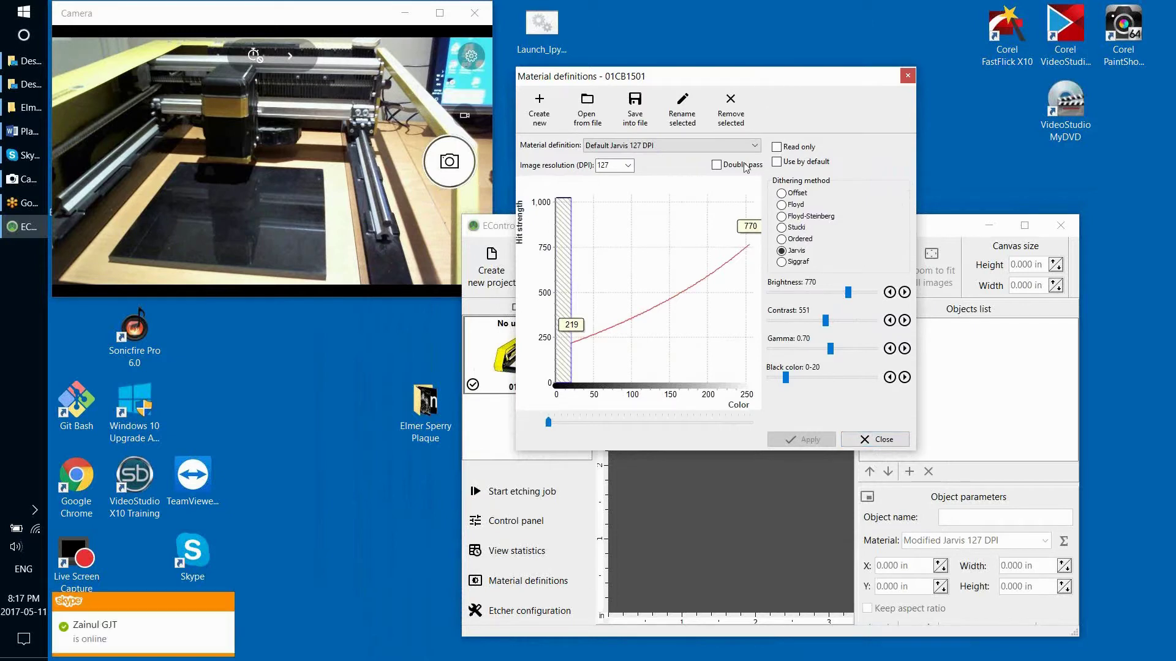
{"action": "left_click", "coordinate": [891, 443]}
Shift the program window slightly, then examine the etcher configuration and close it without changes
{"action": "mouse_move", "coordinate": [735, 230]}
{"action": "left_mouse_down"}
{"action": "mouse_move", "coordinate": [764, 248]}
{"action": "mouse_move", "coordinate": [748, 249]}
{"action": "left_mouse_up"}
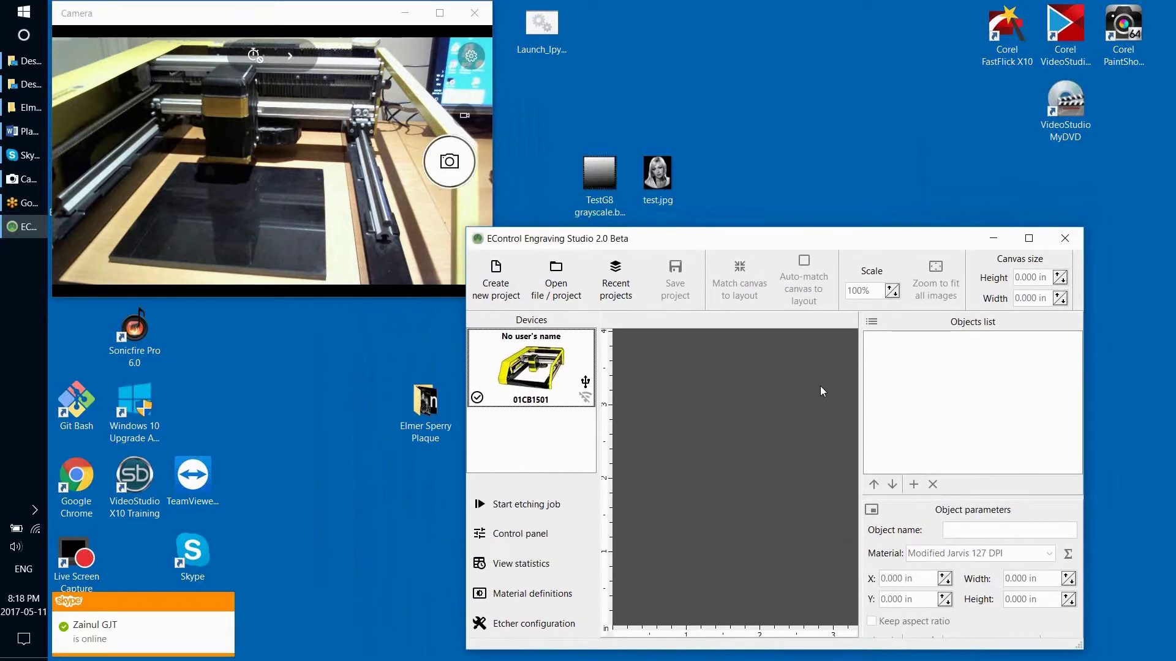
{"action": "left_click", "coordinate": [536, 625]}
{"action": "left_click_drag", "start_coordinate": [778, 246], "coordinate": [612, 190]}
{"action": "left_click", "coordinate": [826, 191]}
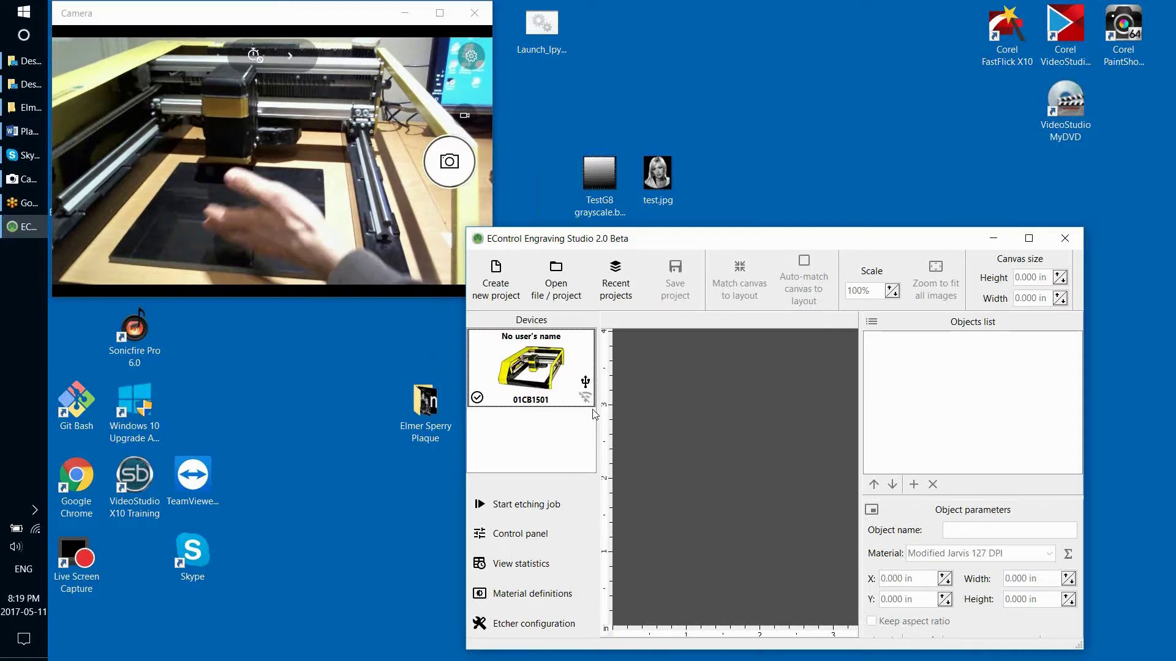
Create a new project with a canvas 8 in high and 11 in wide
{"action": "left_click", "coordinate": [500, 283]}
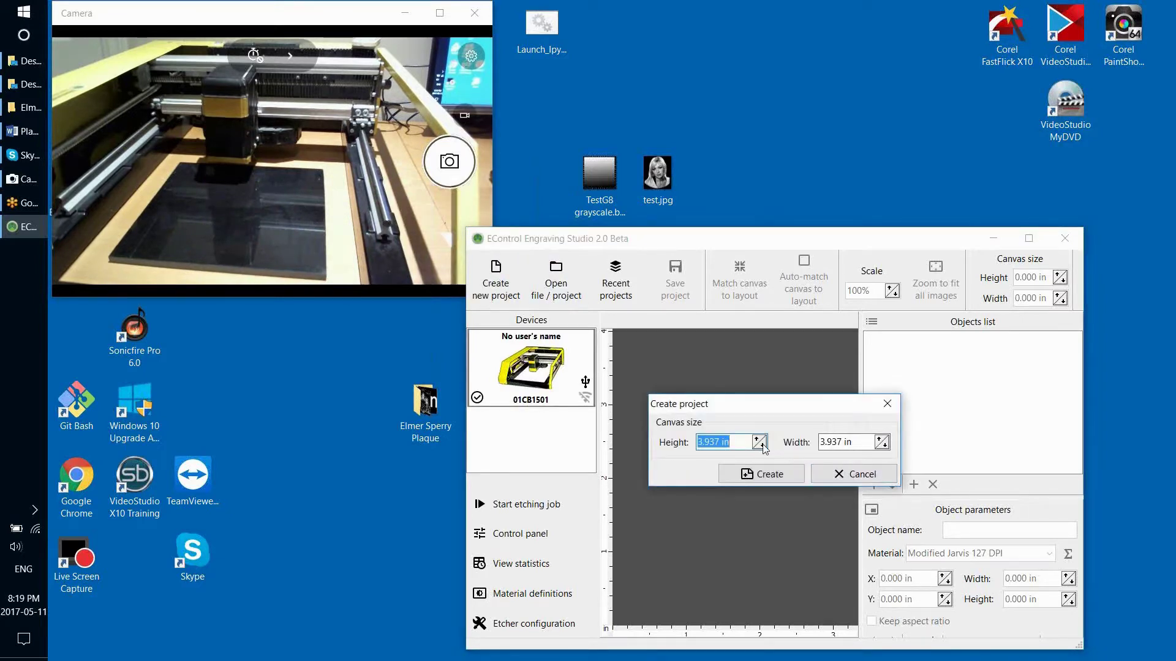
{"action": "type", "text": "8"}
{"action": "key", "text": "Tab"}
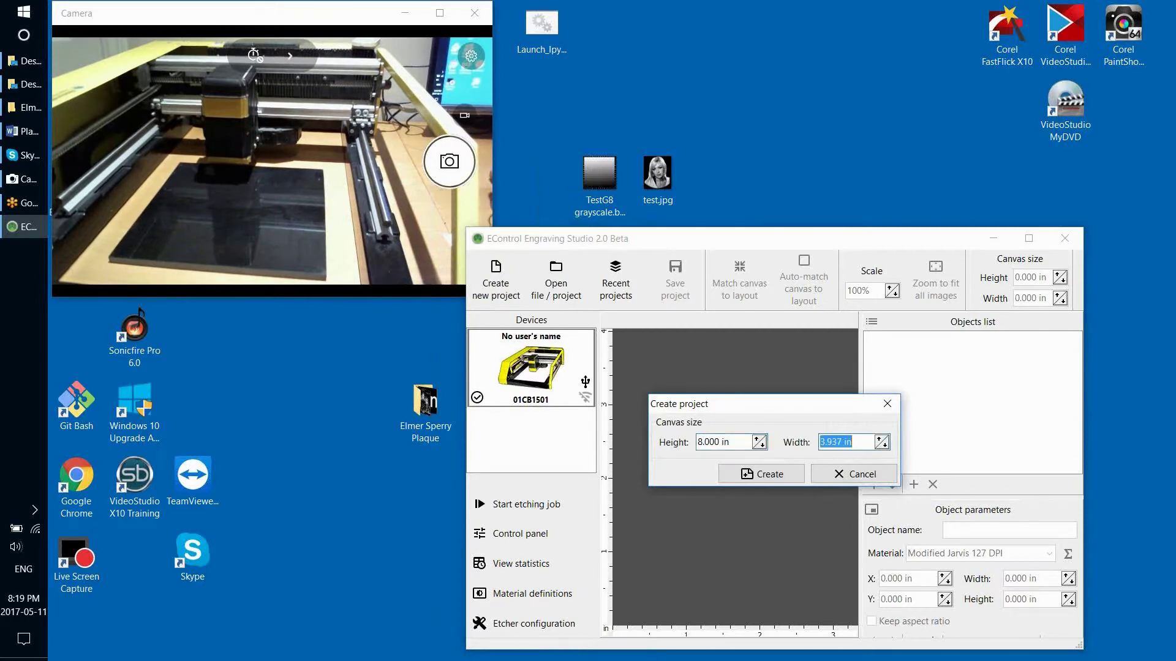
{"action": "type", "text": "11"}
{"action": "key", "text": "shift+Tab"}
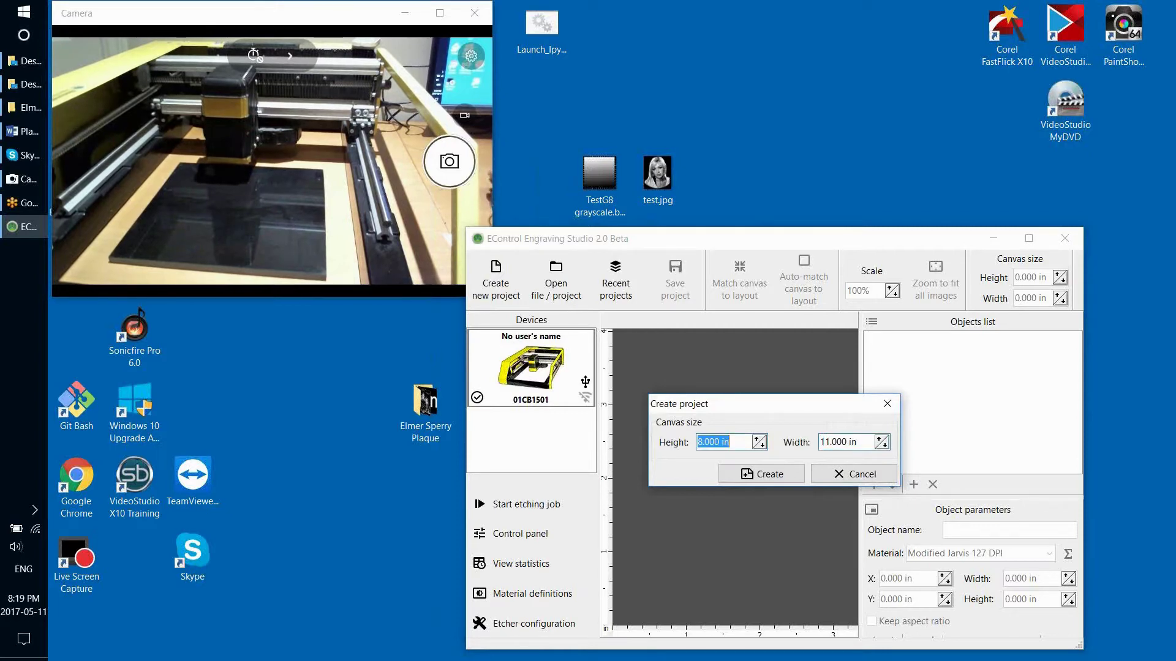
{"action": "left_click", "coordinate": [773, 475]}
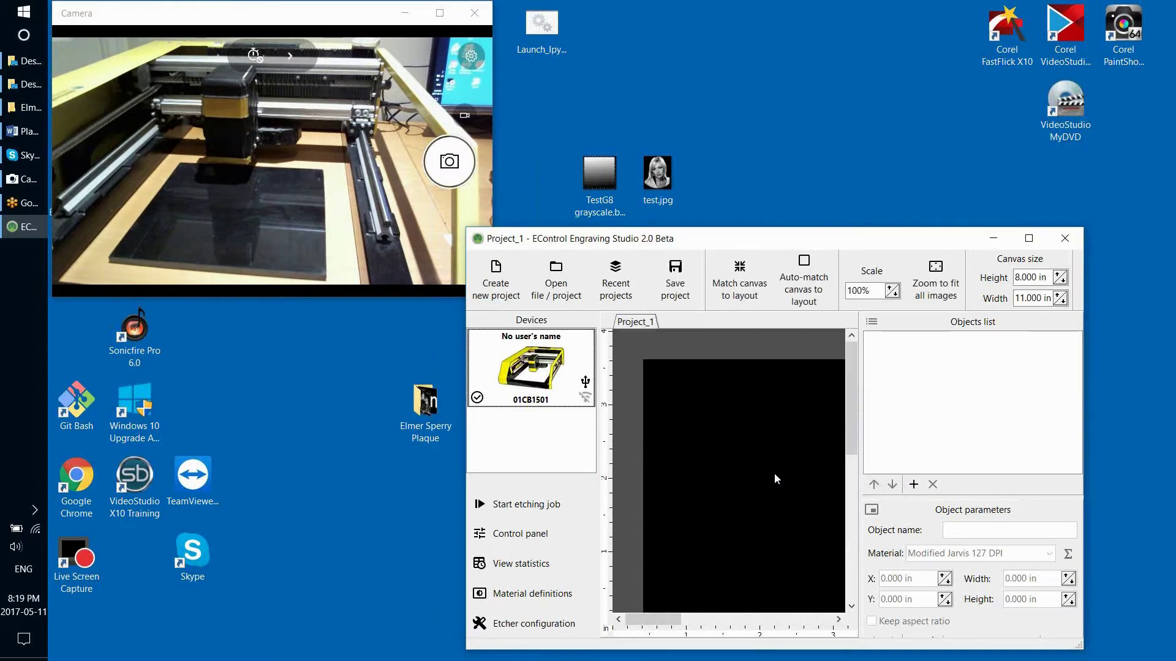
Add Portrait.jpg and Drawing.jpg from the desktop's Elmer Sperry Plaque folder to the project
{"action": "left_click", "coordinate": [913, 485]}
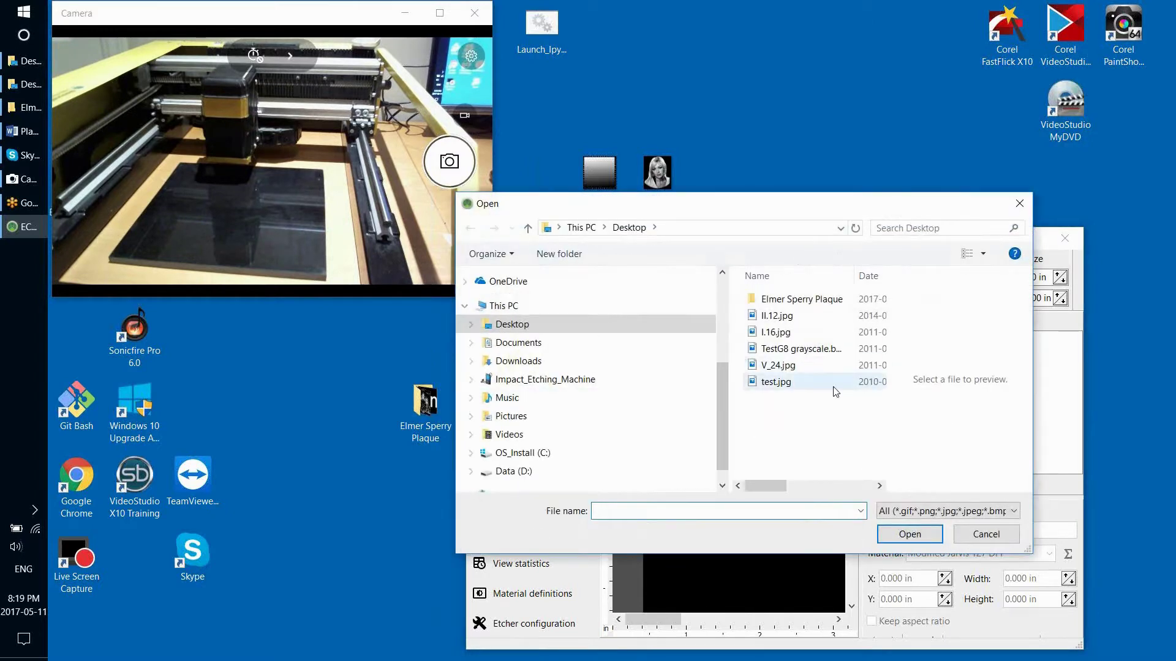
{"action": "double_click", "coordinate": [800, 301]}
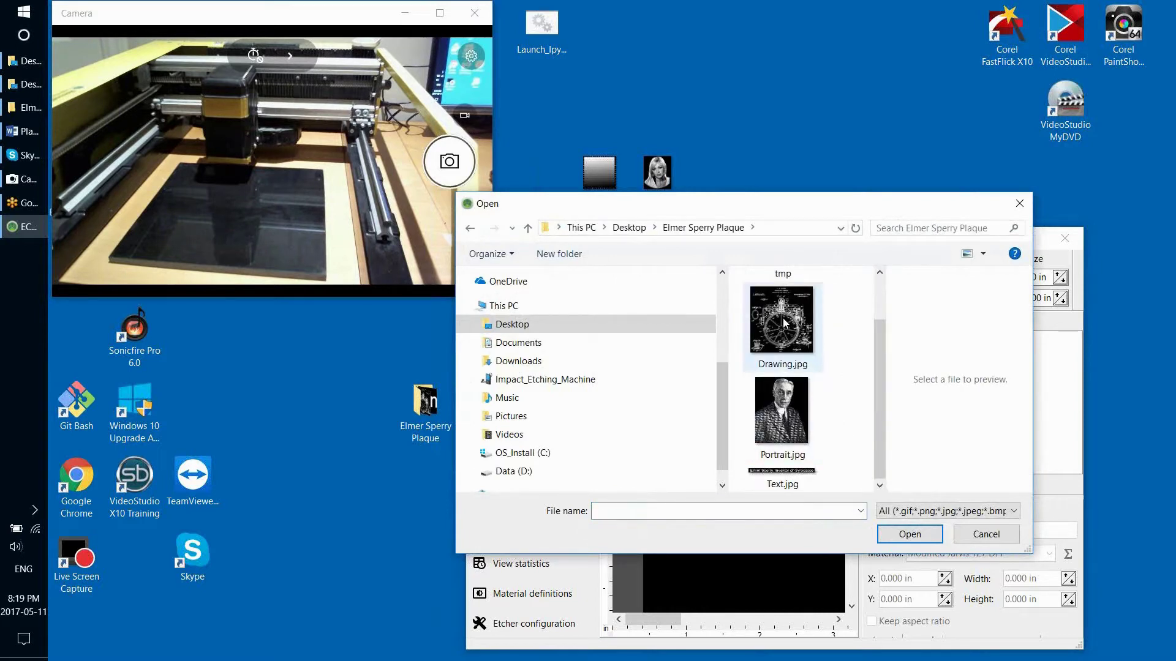
{"action": "double_click", "coordinate": [774, 412]}
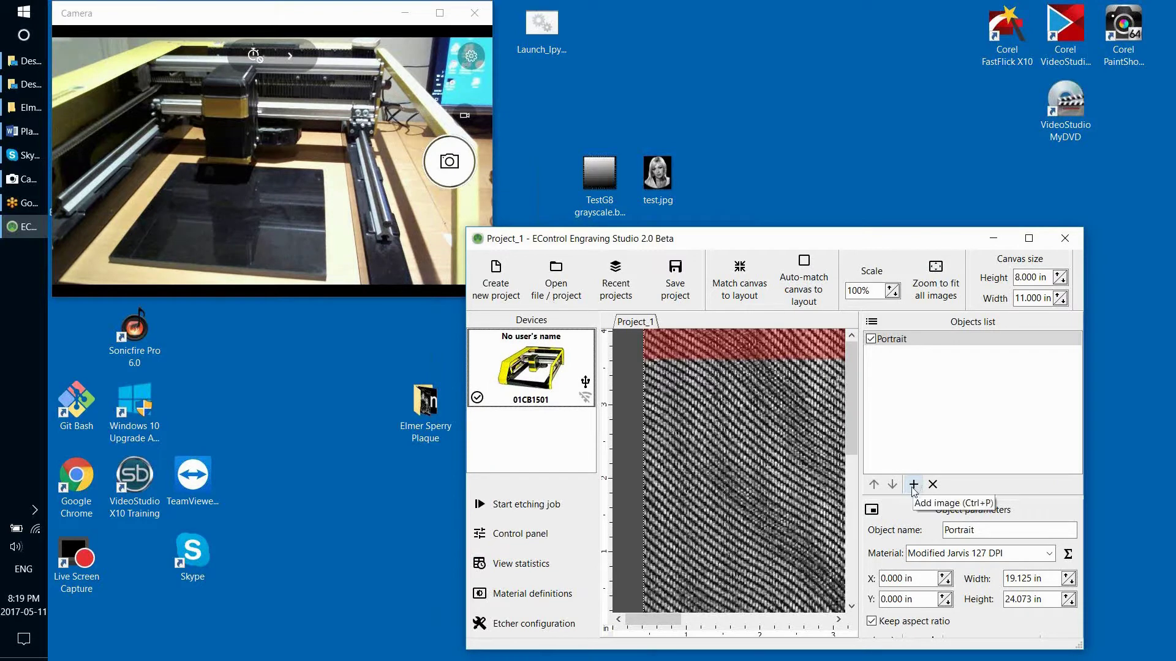
{"action": "left_click", "coordinate": [914, 484]}
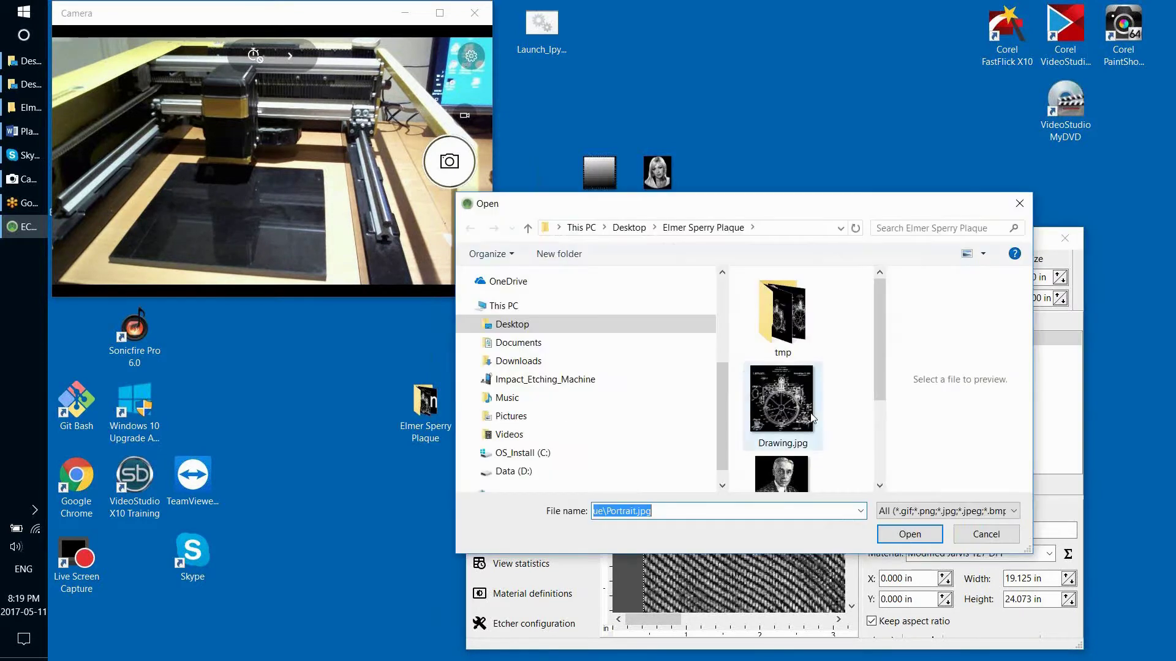
{"action": "key", "text": "Return"}
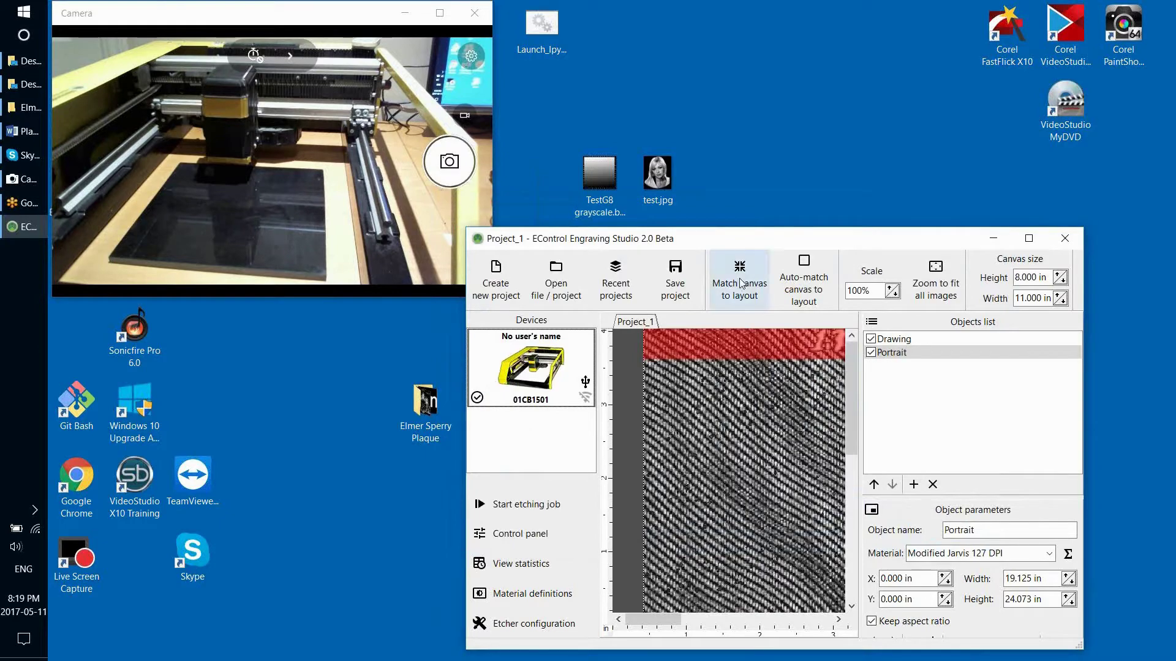
Maximize the program window and shrink the Drawing image proportionally to about 12.1 by 12.8 in
{"action": "left_click", "coordinate": [1029, 240]}
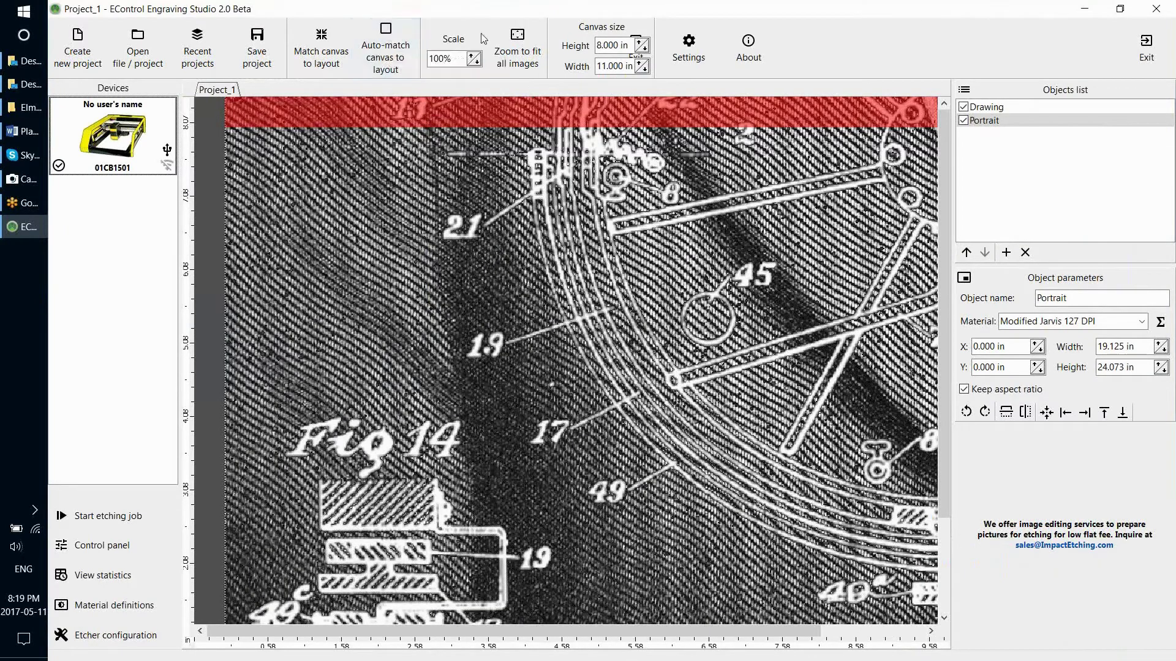
{"action": "left_click", "coordinate": [519, 47]}
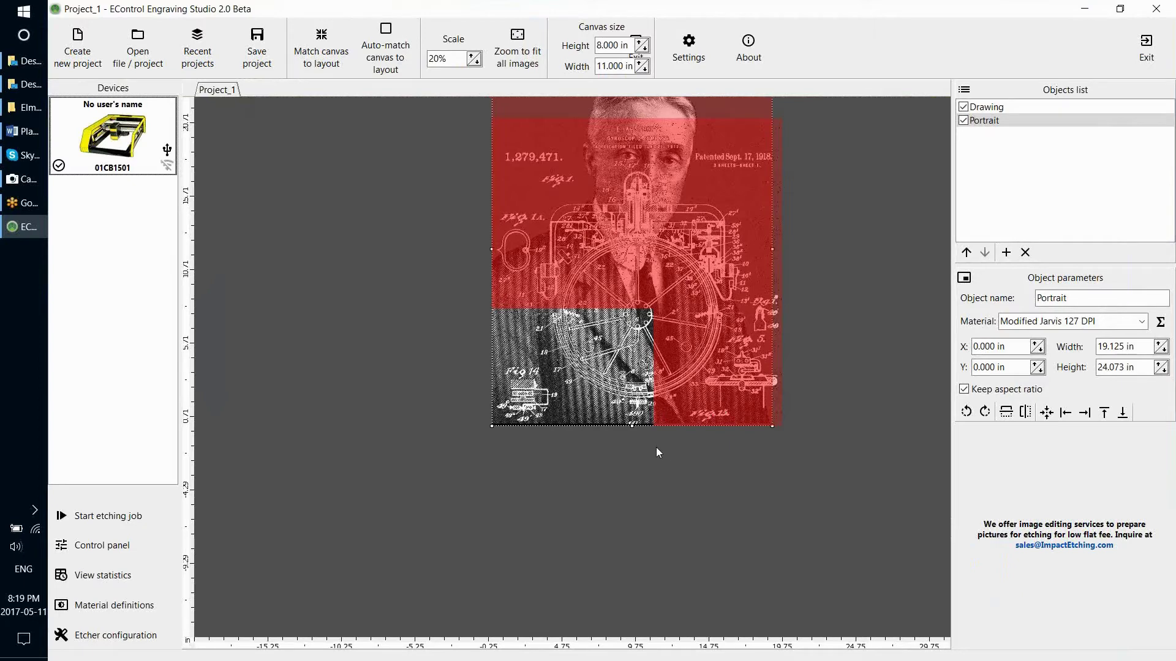
{"action": "left_click", "coordinate": [999, 109]}
{"action": "left_click_drag", "start_coordinate": [766, 408], "coordinate": [623, 304]}
{"action": "left_click", "coordinate": [726, 270]}
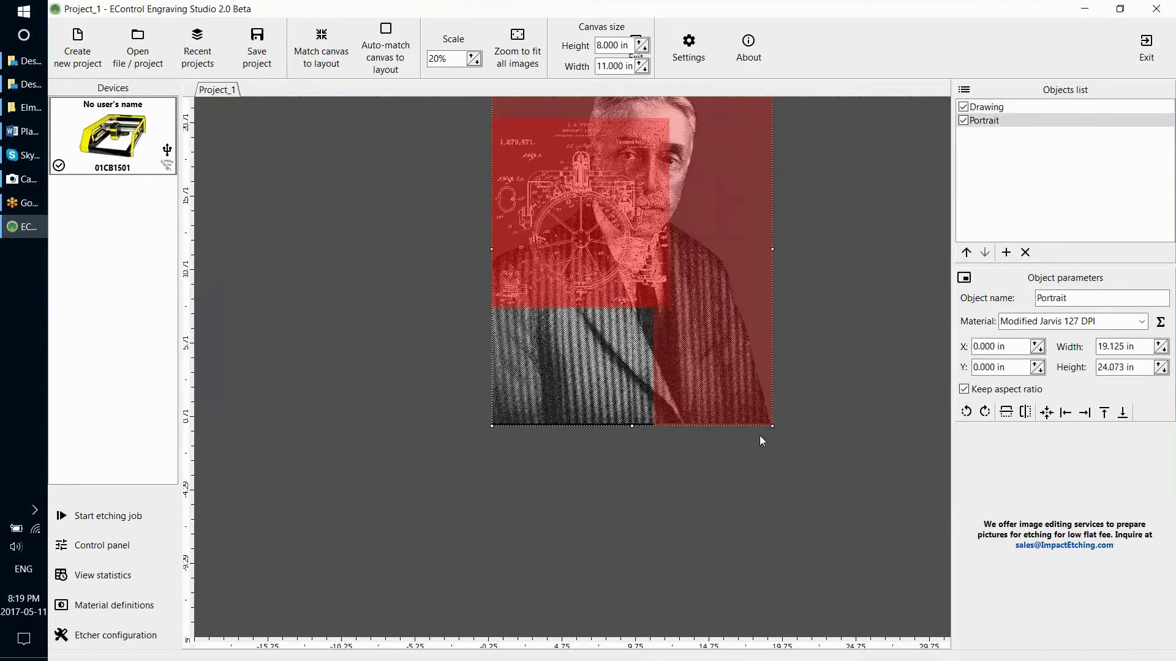
Shrink the Portrait to about 15.4 by 19.4 in and move it right of the canvas, with the Drawing moved to its left
{"action": "left_click_drag", "start_coordinate": [774, 427], "coordinate": [737, 358]}
{"action": "mouse_move", "coordinate": [722, 295]}
{"action": "left_mouse_down"}
{"action": "mouse_move", "coordinate": [787, 373]}
{"action": "mouse_move", "coordinate": [918, 334]}
{"action": "left_mouse_up"}
{"action": "left_click", "coordinate": [594, 247]}
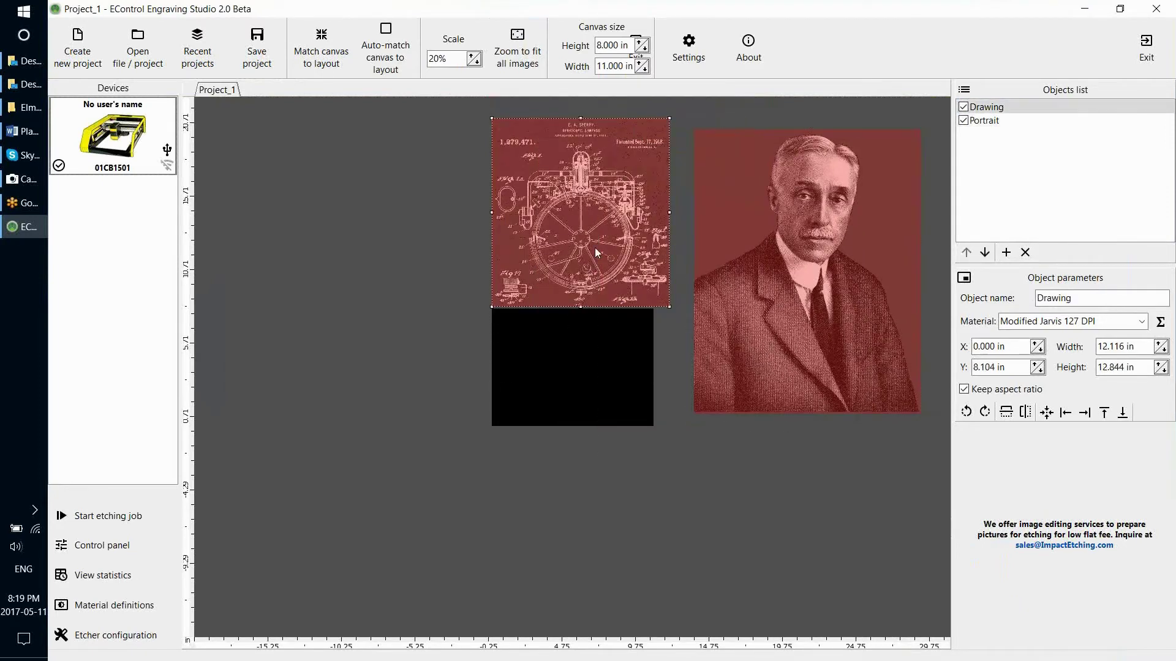
{"action": "left_click_drag", "start_coordinate": [594, 247], "coordinate": [420, 348]}
{"action": "scroll", "coordinate": [635, 440], "scroll_direction": "up", "scroll_amount": 1}
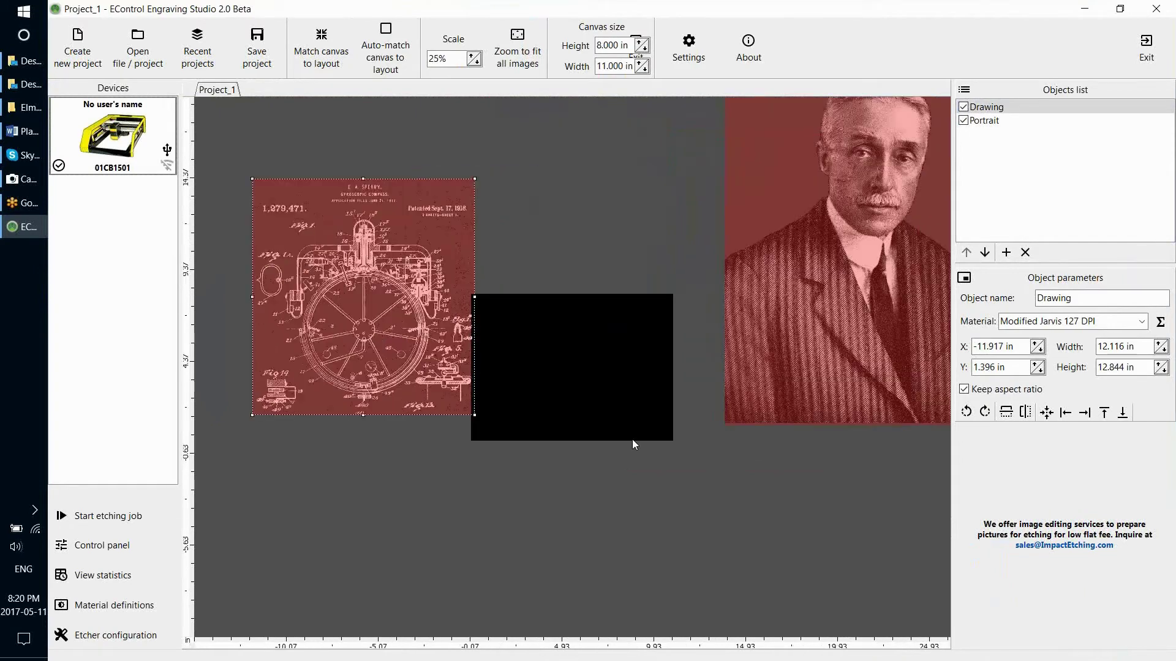
Fit the Portrait at about 5.4 by 6.8 in on the canvas's left half and the Drawing at about 4.3 by 4.6 in on the right
{"action": "left_click_drag", "start_coordinate": [889, 312], "coordinate": [721, 365]}
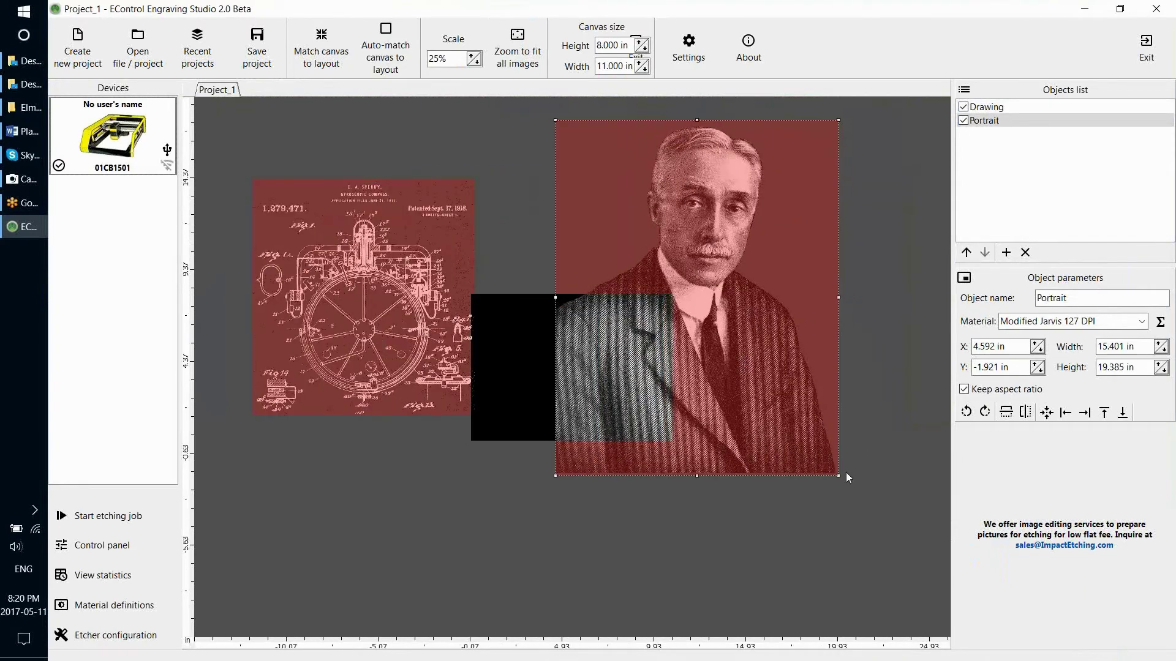
{"action": "left_click_drag", "start_coordinate": [838, 477], "coordinate": [526, 358]}
{"action": "mouse_move", "coordinate": [361, 294]}
{"action": "left_mouse_down"}
{"action": "mouse_move", "coordinate": [746, 340]}
{"action": "mouse_move", "coordinate": [711, 333]}
{"action": "left_mouse_up"}
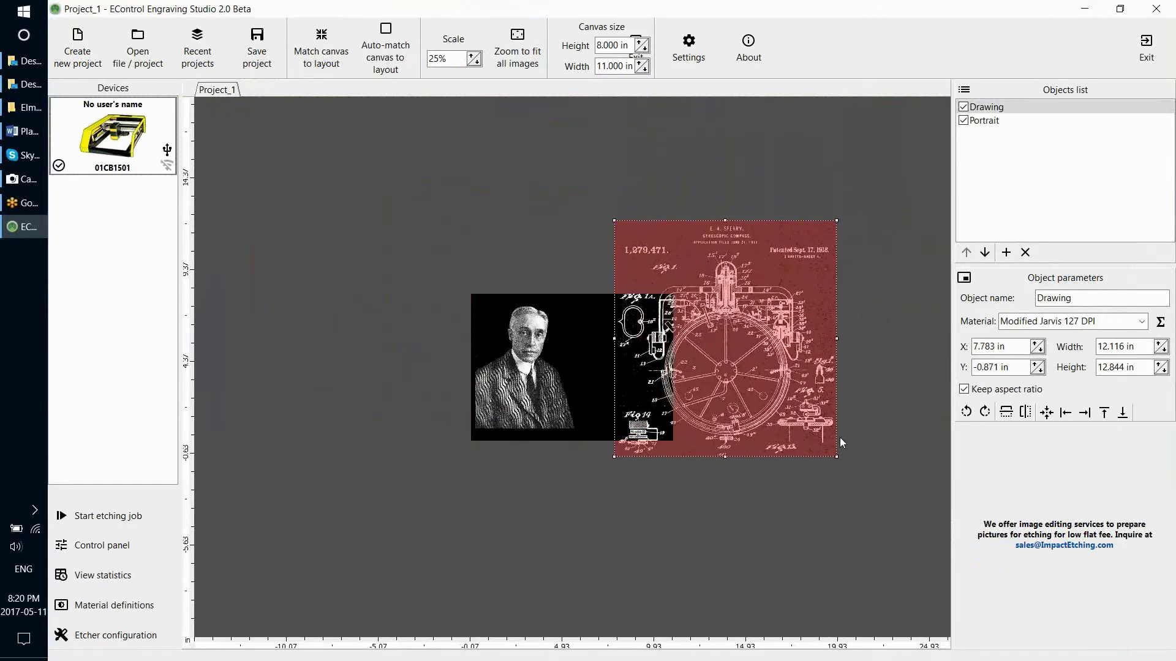
{"action": "left_click_drag", "start_coordinate": [840, 455], "coordinate": [719, 341]}
{"action": "mouse_move", "coordinate": [697, 285]}
{"action": "left_mouse_down"}
{"action": "mouse_move", "coordinate": [646, 387]}
{"action": "mouse_move", "coordinate": [657, 376]}
{"action": "left_mouse_up"}
{"action": "left_click_drag", "start_coordinate": [683, 427], "coordinate": [643, 394]}
{"action": "left_click_drag", "start_coordinate": [622, 354], "coordinate": [631, 357]}
Refine the Portrait to about 5.0 by 6.3 in and the Drawing to about 4.6 by 4.9 in, with their lower edges roughly level
{"action": "left_click", "coordinate": [560, 405]}
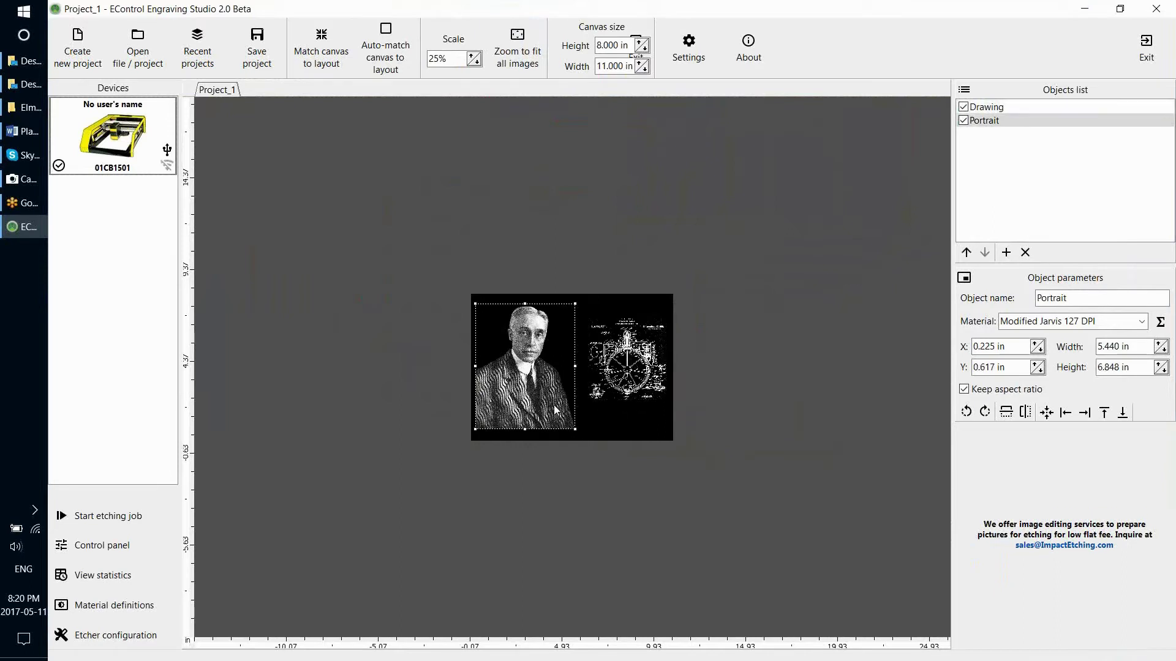
{"action": "left_click_drag", "start_coordinate": [575, 425], "coordinate": [565, 420]}
{"action": "left_click_drag", "start_coordinate": [529, 371], "coordinate": [531, 367]}
{"action": "left_click", "coordinate": [627, 376]}
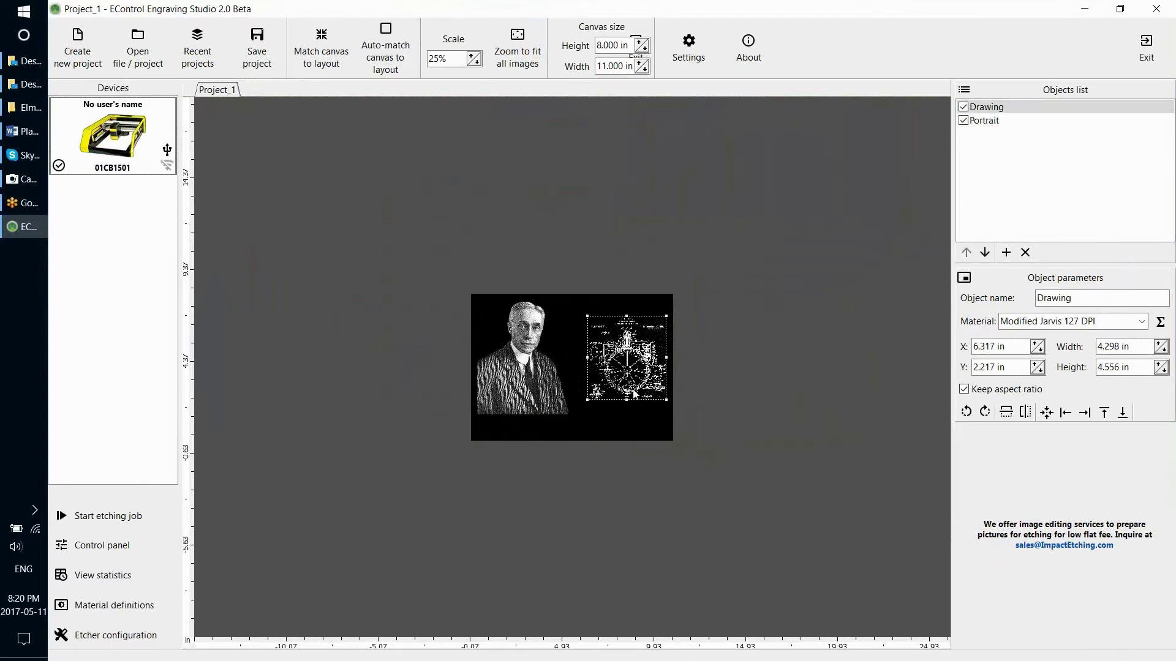
{"action": "left_click_drag", "start_coordinate": [667, 401], "coordinate": [635, 384]}
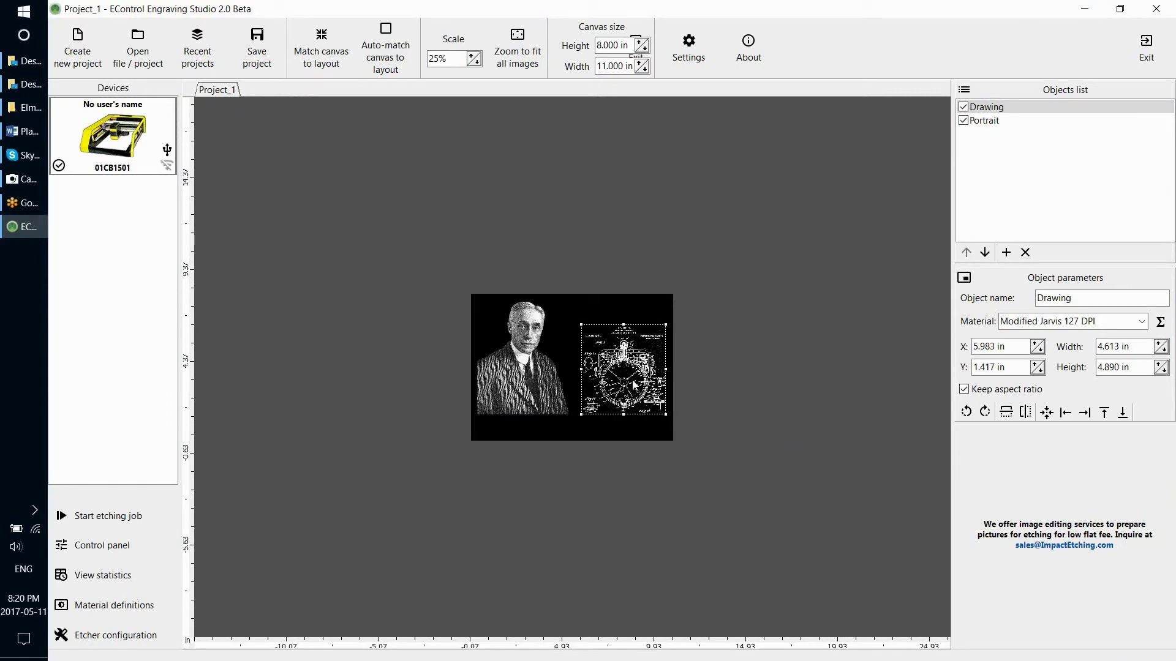
Add Text.jpg from the Elmer Sperry Plaque folder to the project
{"action": "left_click", "coordinate": [1007, 253]}
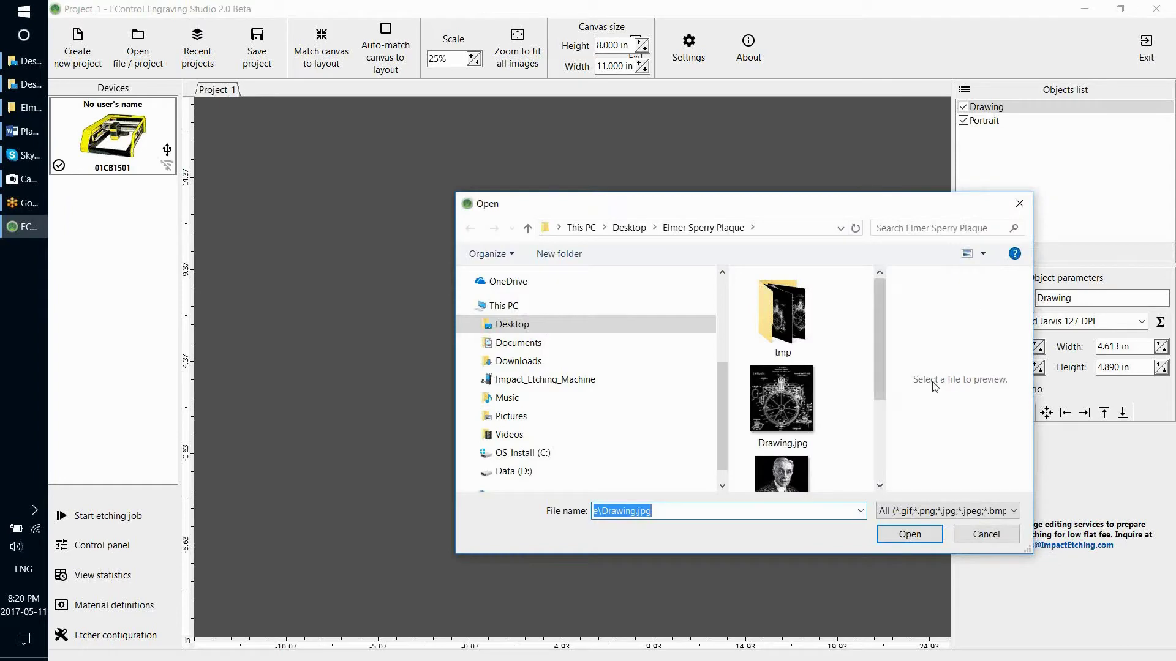
{"action": "scroll", "coordinate": [781, 431], "scroll_direction": "down", "scroll_amount": 1}
{"action": "double_click", "coordinate": [789, 472]}
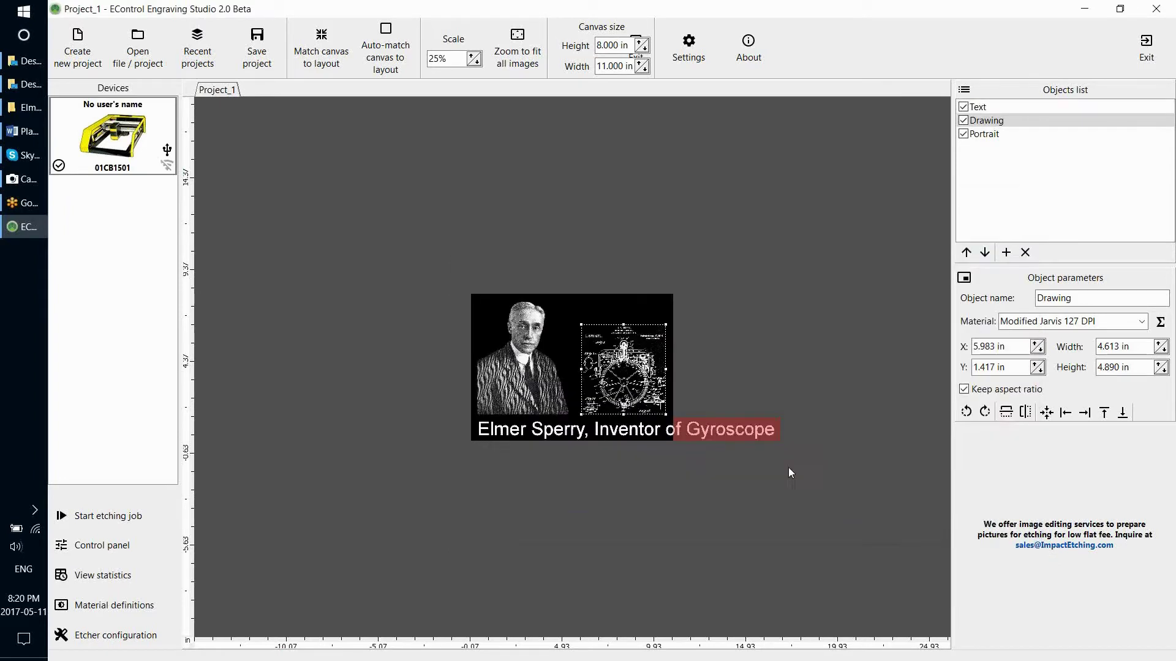
Shrink the Text caption to about 10.25 in wide and place it below the images at about X 0.315 in, Y 0.298 in
{"action": "left_click", "coordinate": [748, 434]}
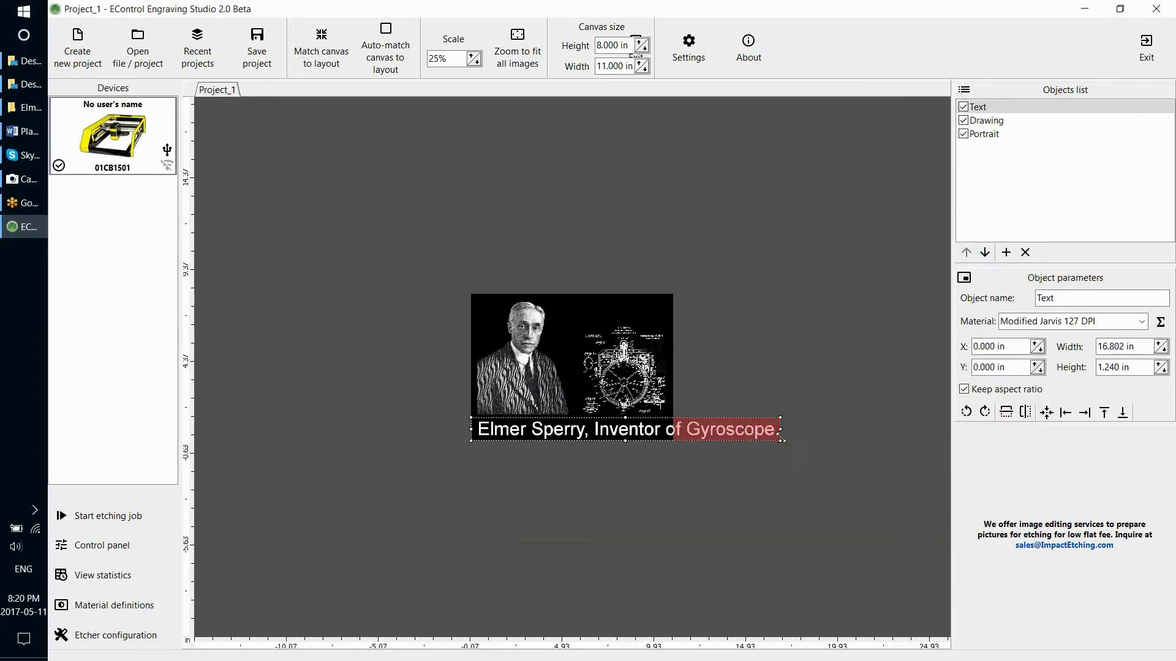
{"action": "left_click_drag", "start_coordinate": [781, 437], "coordinate": [747, 432]}
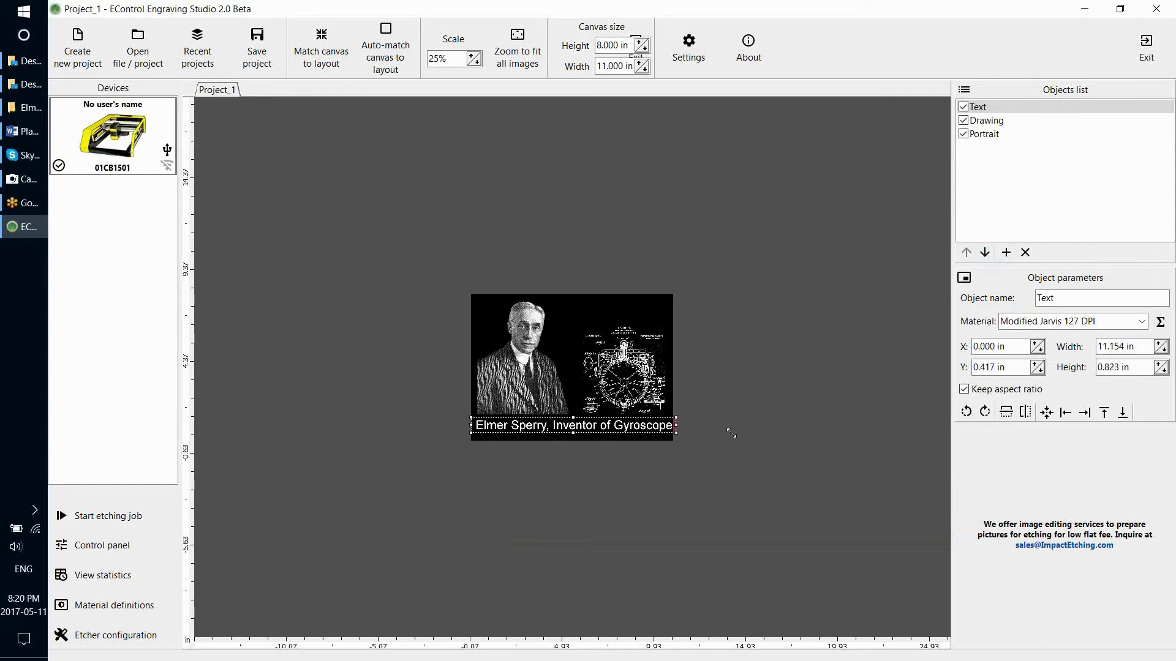
{"action": "scroll", "coordinate": [766, 424], "scroll_direction": "up", "scroll_amount": 4}
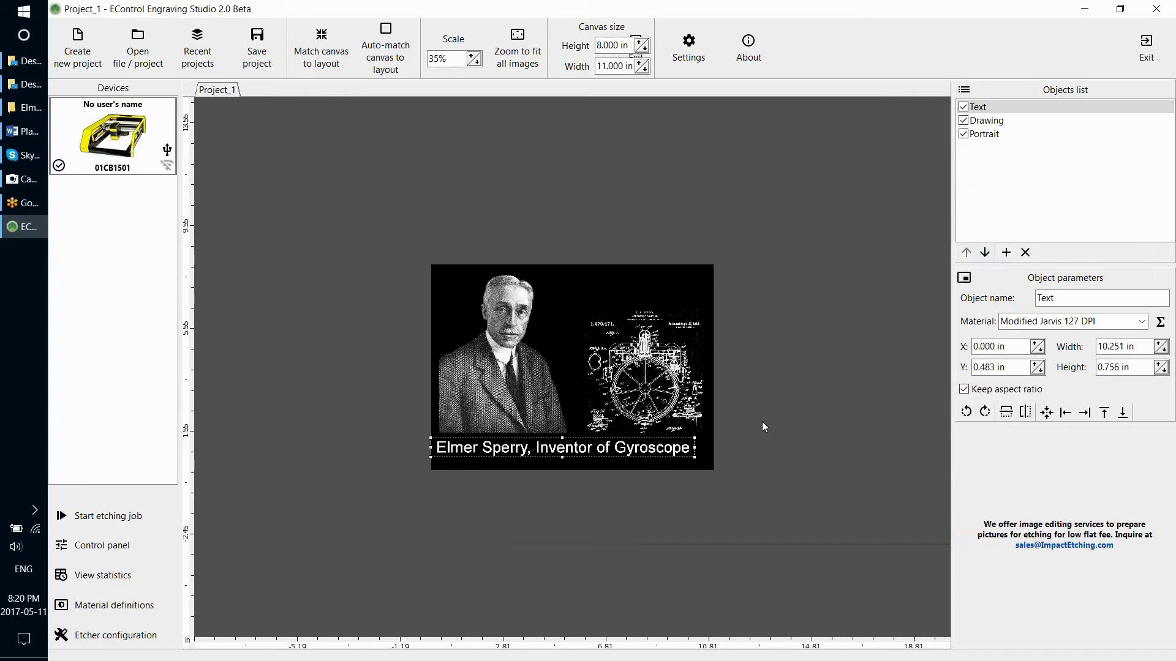
{"action": "left_click", "coordinate": [730, 429]}
{"action": "left_click", "coordinate": [612, 473]}
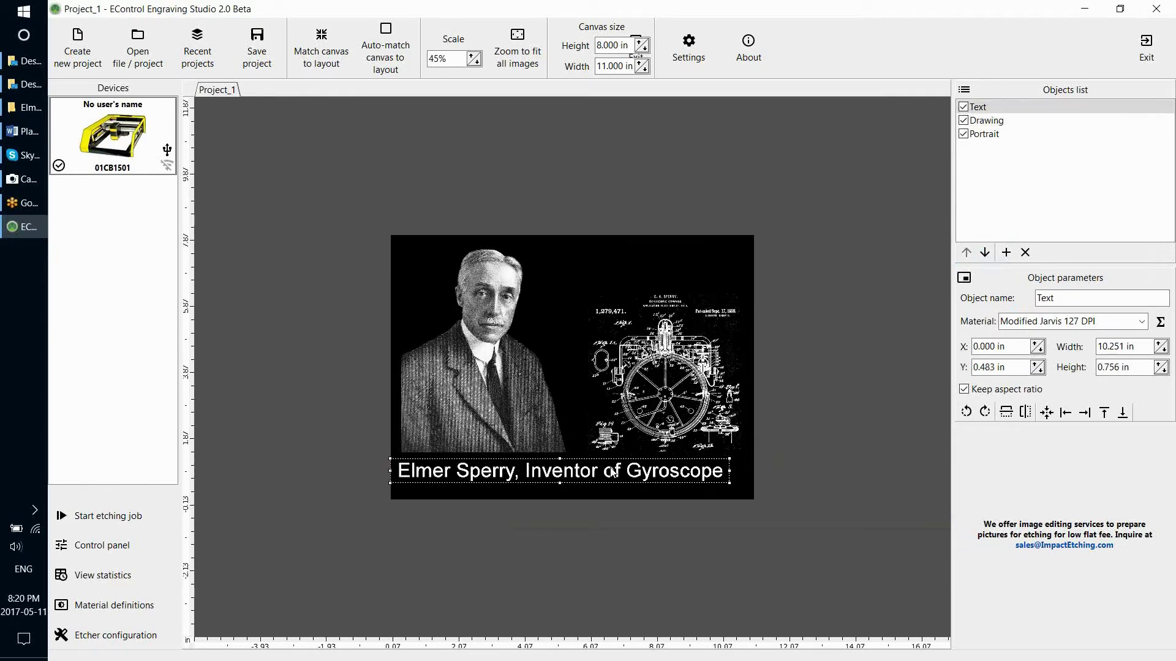
{"action": "left_click_drag", "start_coordinate": [602, 480], "coordinate": [613, 485]}
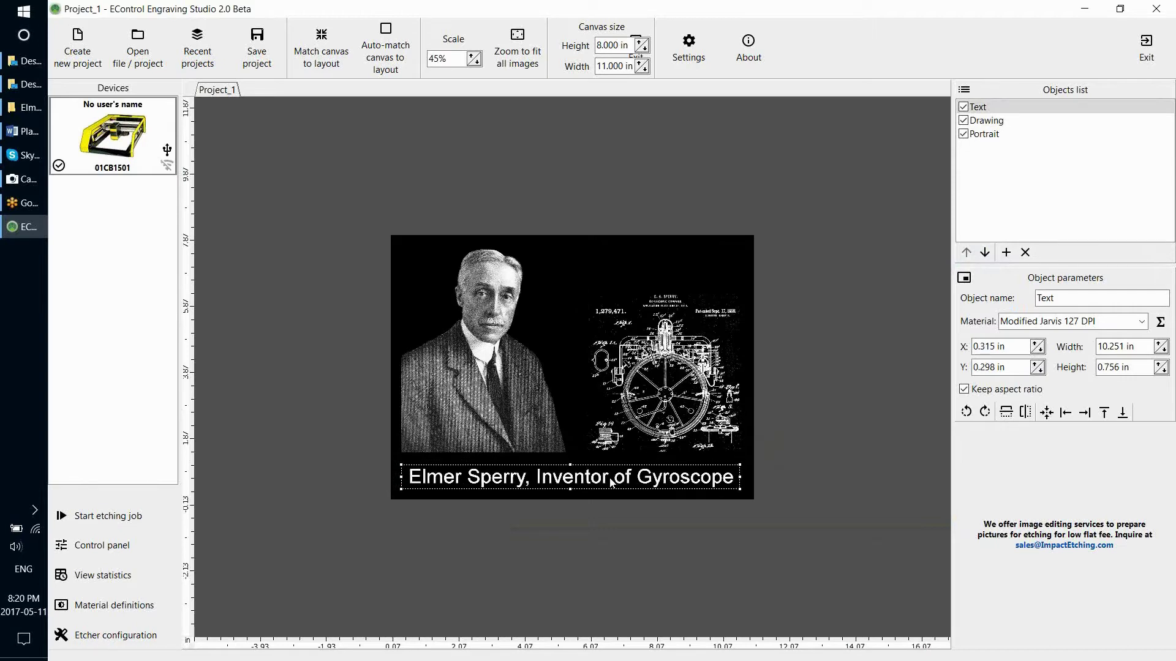
Examine the arranged plaque layout up close with no object selected
{"action": "left_click", "coordinate": [667, 402]}
{"action": "scroll", "coordinate": [839, 415], "scroll_direction": "up", "scroll_amount": 3}
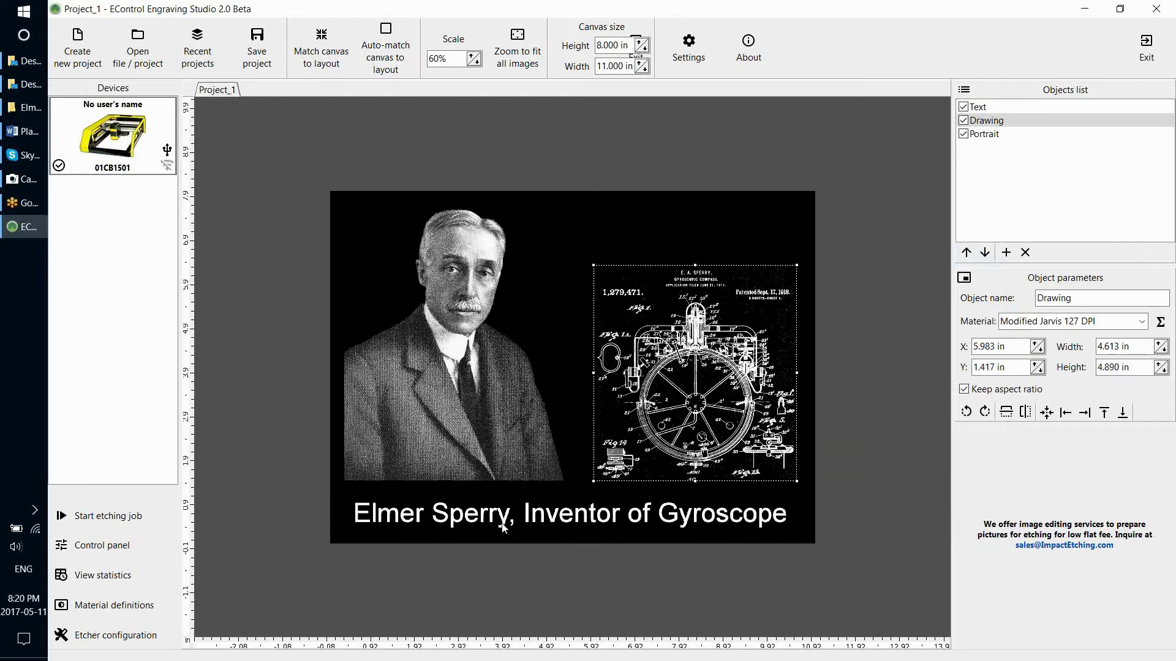
{"action": "left_click", "coordinate": [714, 238]}
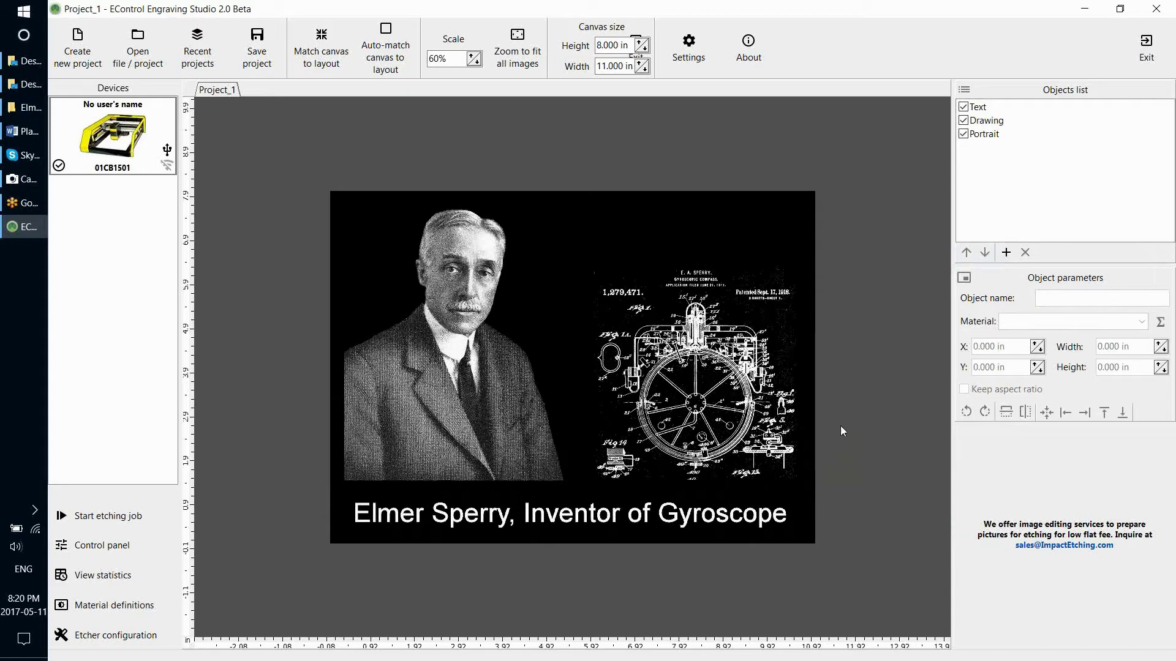
{"action": "scroll", "coordinate": [817, 416], "scroll_direction": "up", "scroll_amount": 2}
{"action": "scroll", "coordinate": [804, 421], "scroll_direction": "up", "scroll_amount": 3}
{"action": "scroll", "coordinate": [790, 421], "scroll_direction": "down", "scroll_amount": 4}
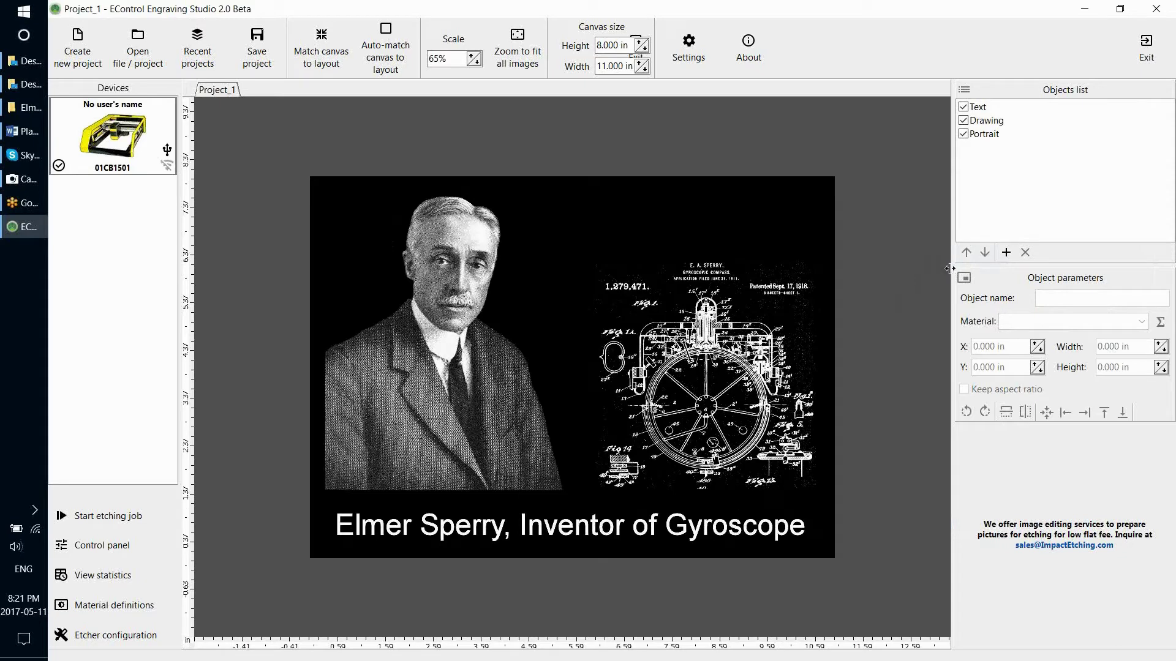
Widen the objects panel and review the material and parameters of the Text, Drawing and Portrait objects
{"action": "left_click_drag", "start_coordinate": [955, 271], "coordinate": [877, 273]}
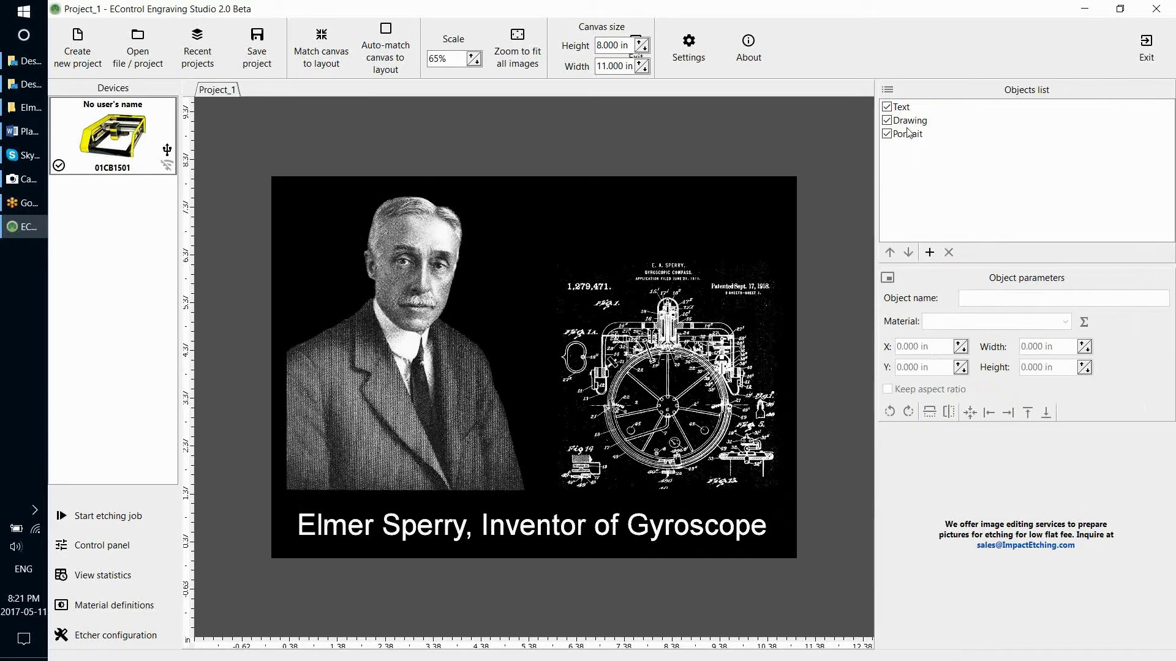
{"action": "left_click", "coordinate": [908, 110]}
{"action": "left_click", "coordinate": [906, 124]}
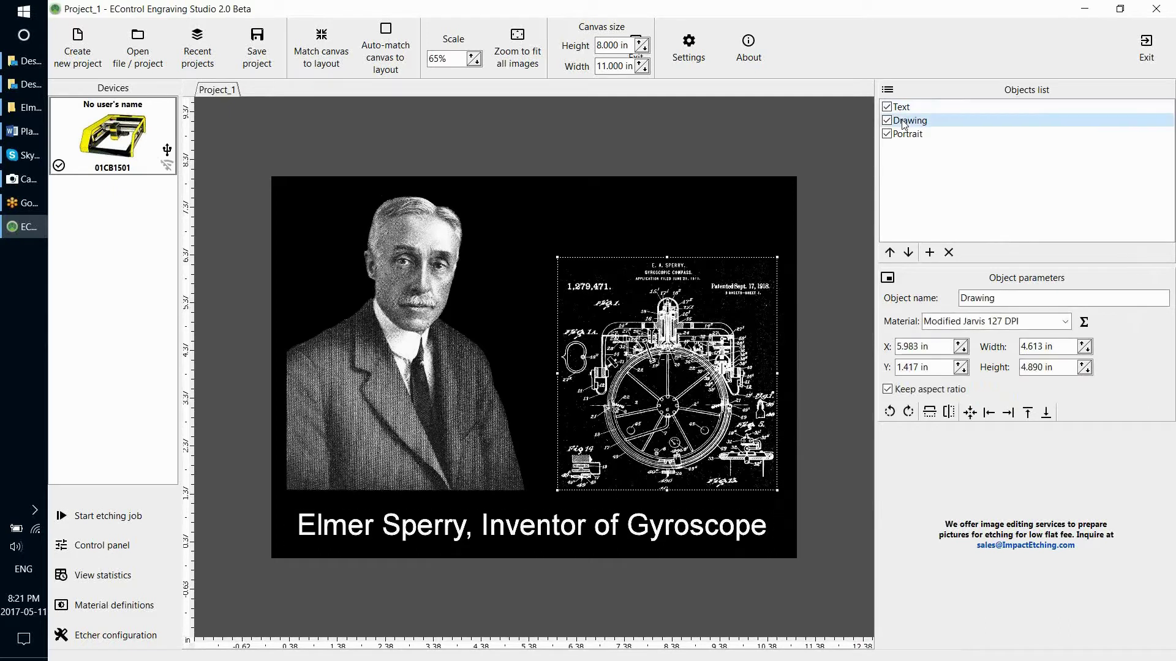
{"action": "left_click", "coordinate": [907, 138]}
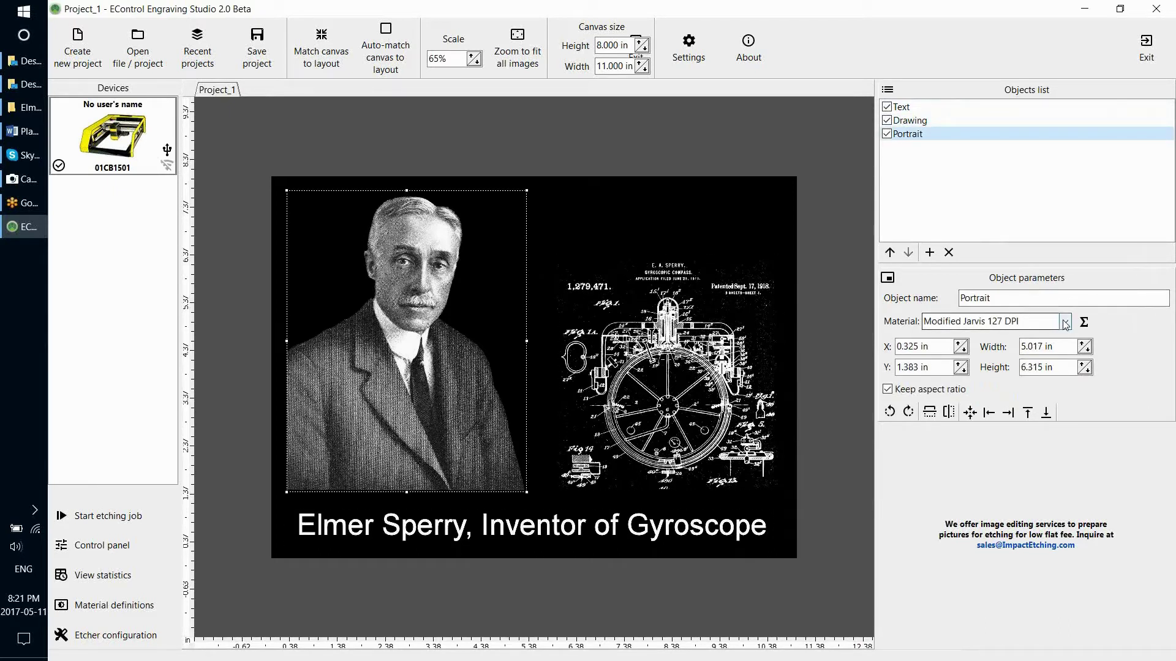
{"action": "left_click", "coordinate": [624, 398]}
Set the Text caption's material to Default Offset 101 DPI
{"action": "left_click", "coordinate": [615, 535]}
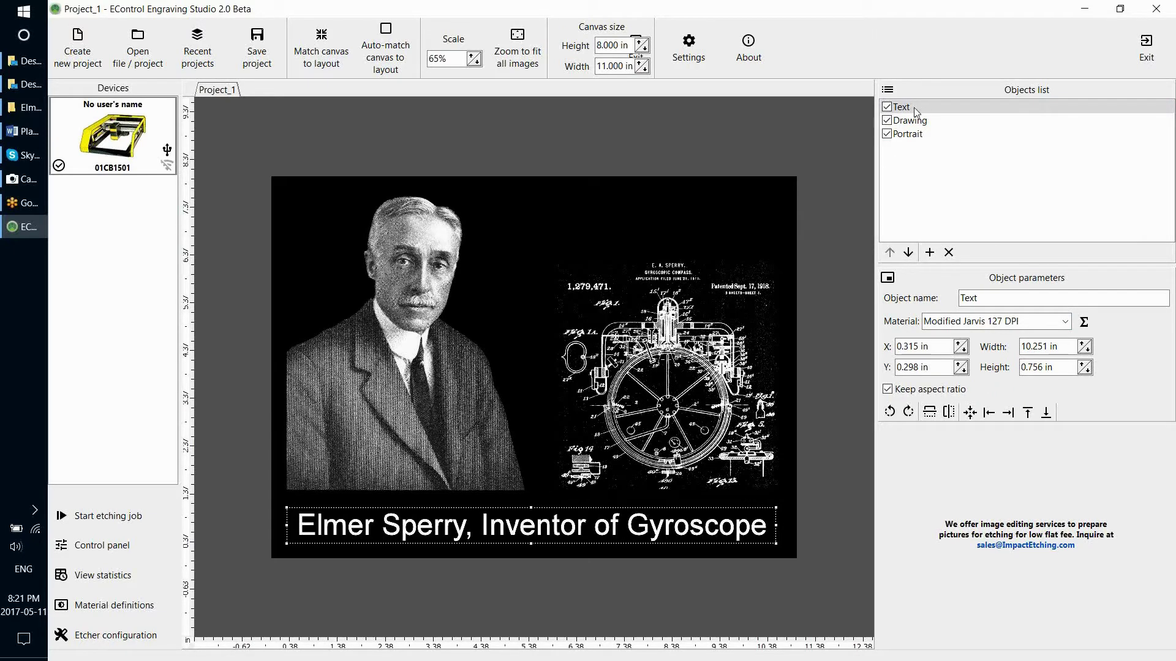
{"action": "left_click", "coordinate": [1023, 320]}
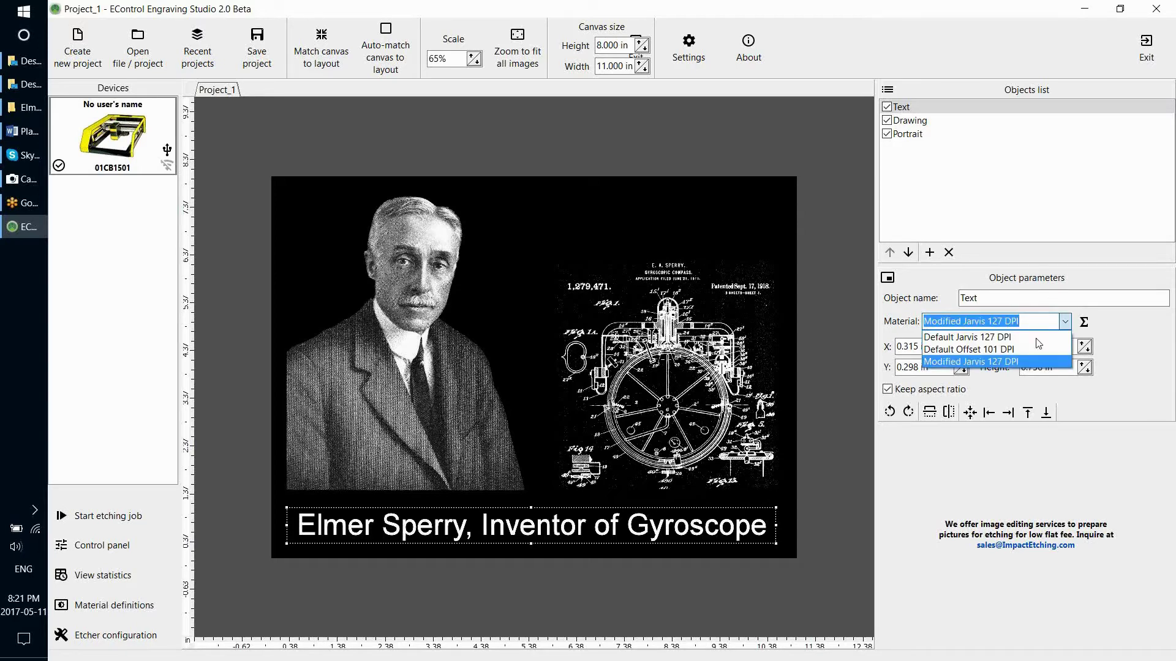
{"action": "left_click", "coordinate": [999, 351]}
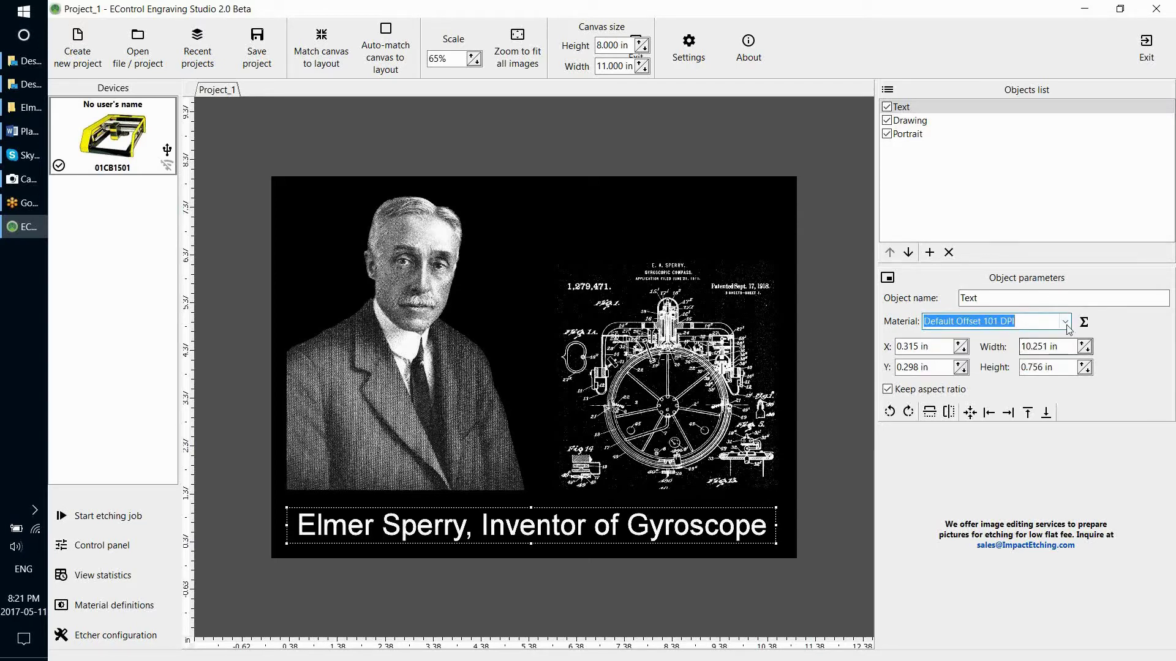
{"action": "left_click", "coordinate": [1035, 323]}
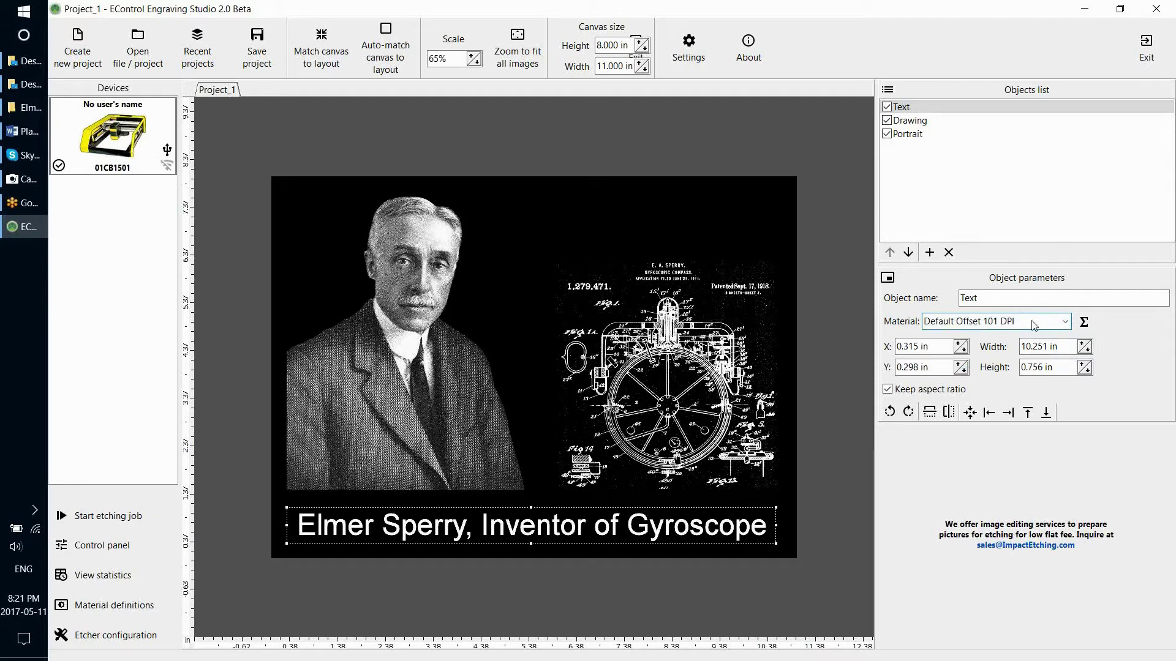
Check the materials assigned to the Drawing and Portrait, clear the selection and widen the objects panel further
{"action": "left_click", "coordinate": [909, 120]}
{"action": "left_click", "coordinate": [903, 135]}
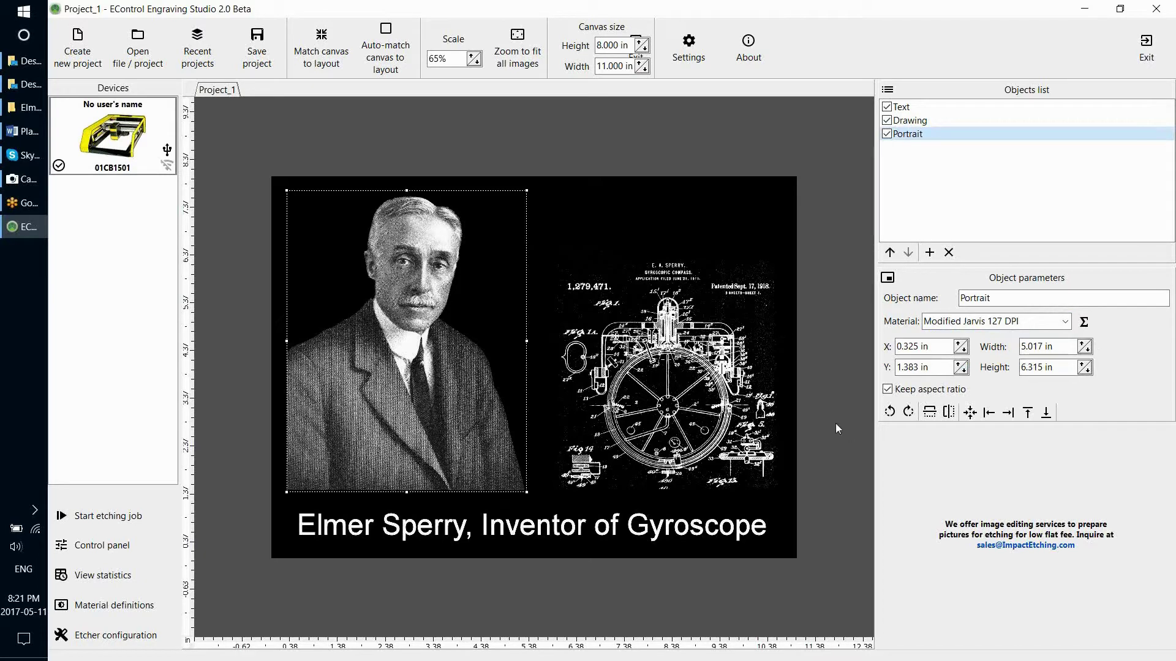
{"action": "left_click", "coordinate": [870, 459]}
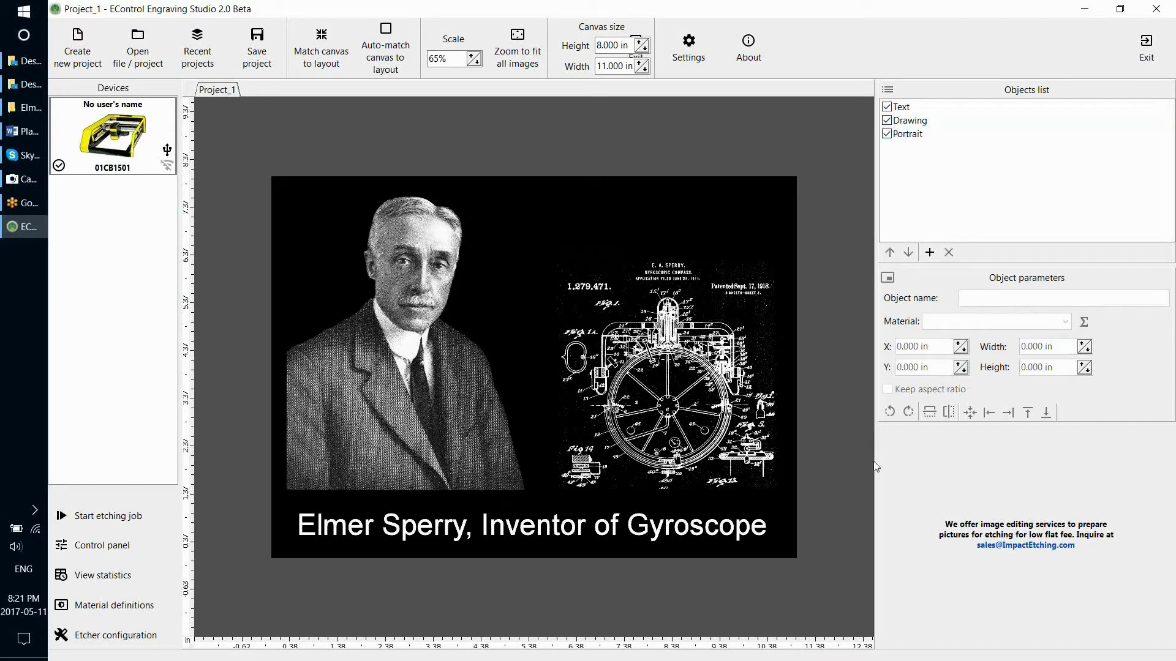
{"action": "left_click_drag", "start_coordinate": [847, 462], "coordinate": [834, 484]}
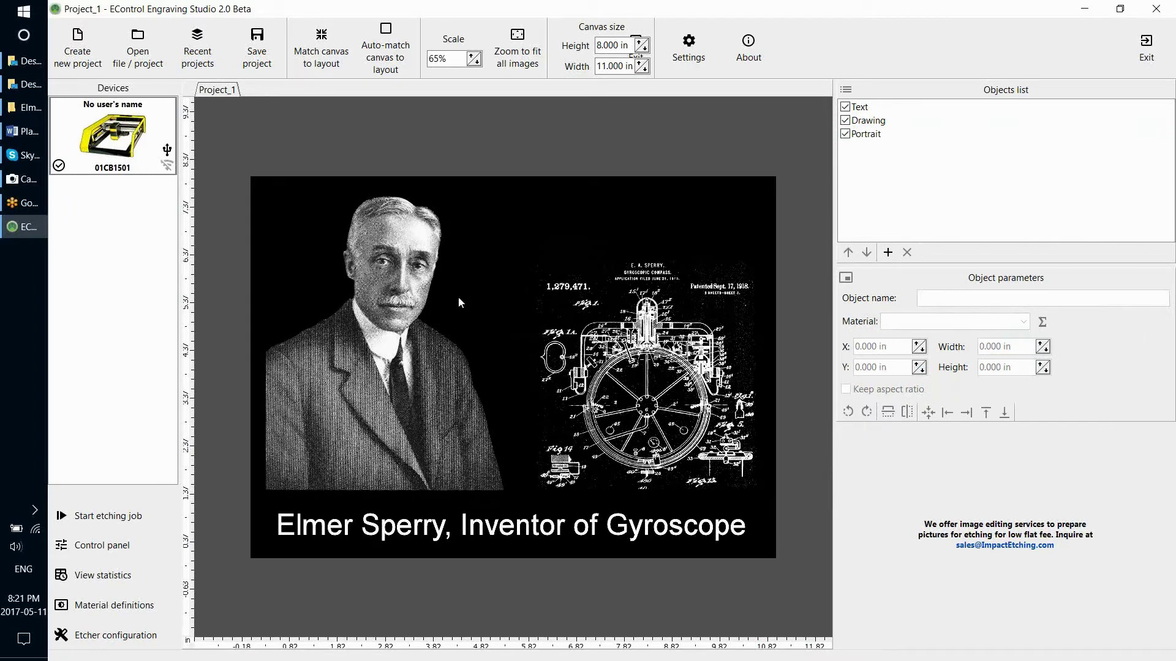
Save the project as ver01 in the Elmer Sperry Plaque folder
{"action": "left_click", "coordinate": [258, 55]}
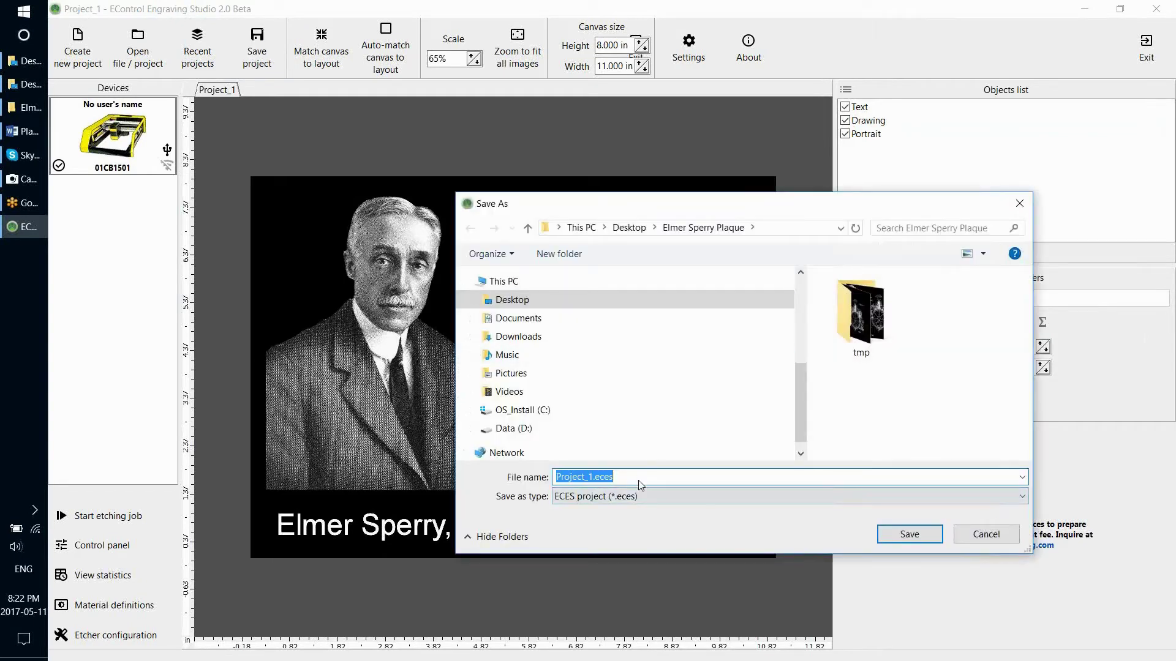
{"action": "type", "text": "ver01"}
{"action": "left_click", "coordinate": [909, 535]}
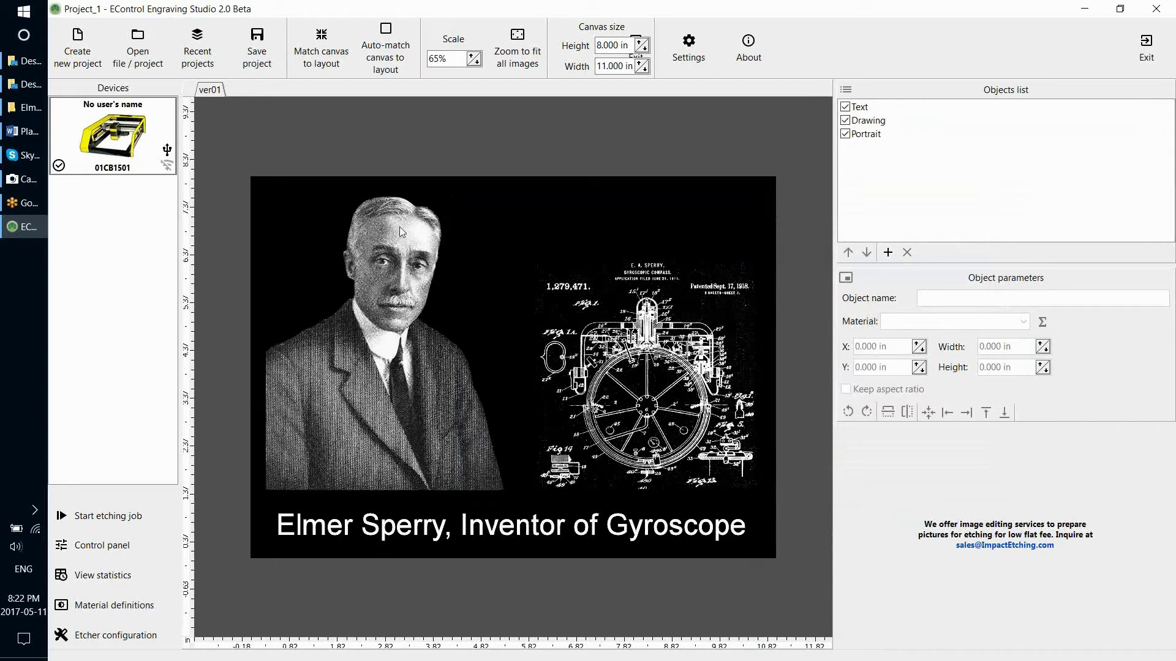
Open Paint and draw a black rectangle outline about 832 × 490 px on the blank canvas
{"action": "left_click", "coordinate": [23, 11]}
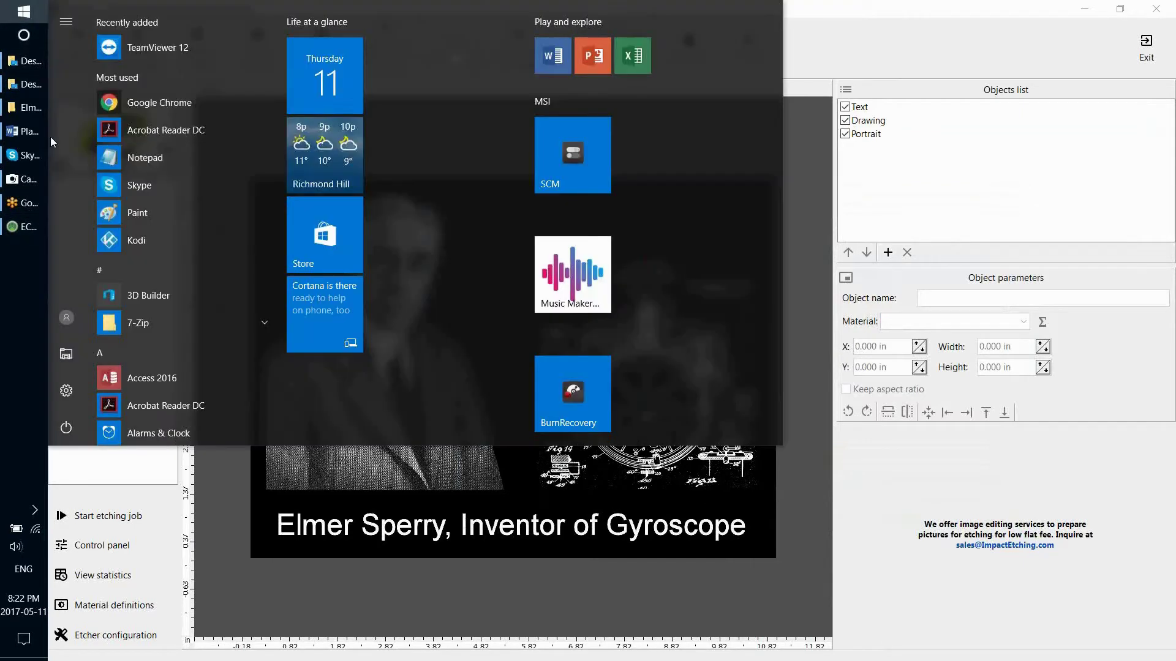
{"action": "type", "text": "pa"}
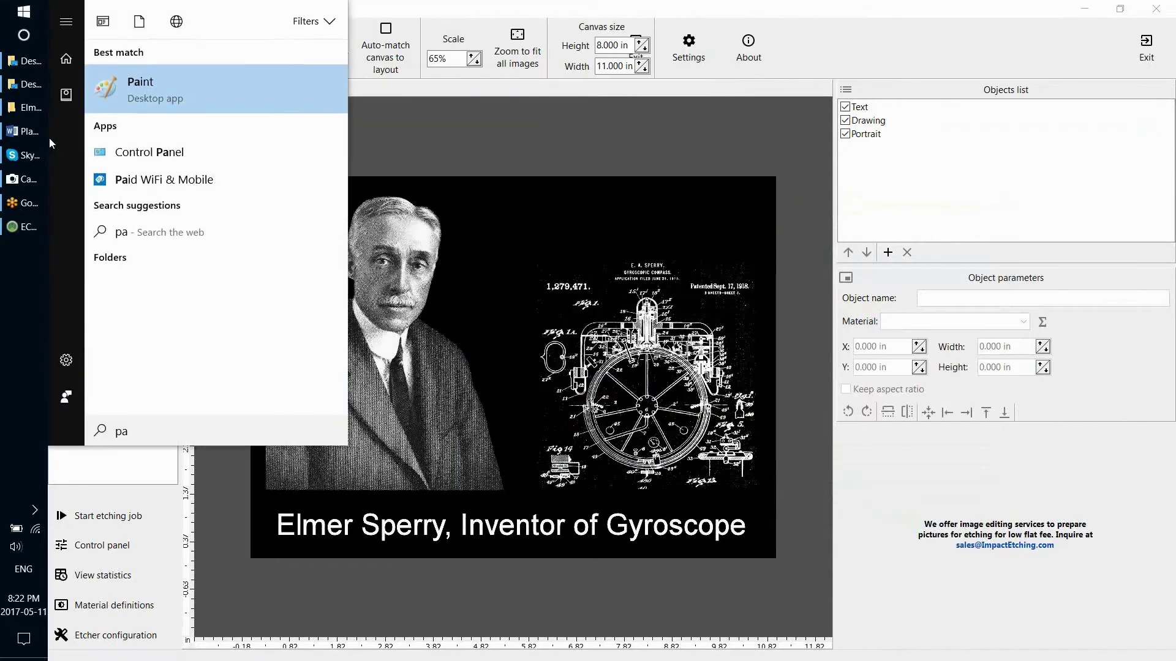
{"action": "key", "text": "Return"}
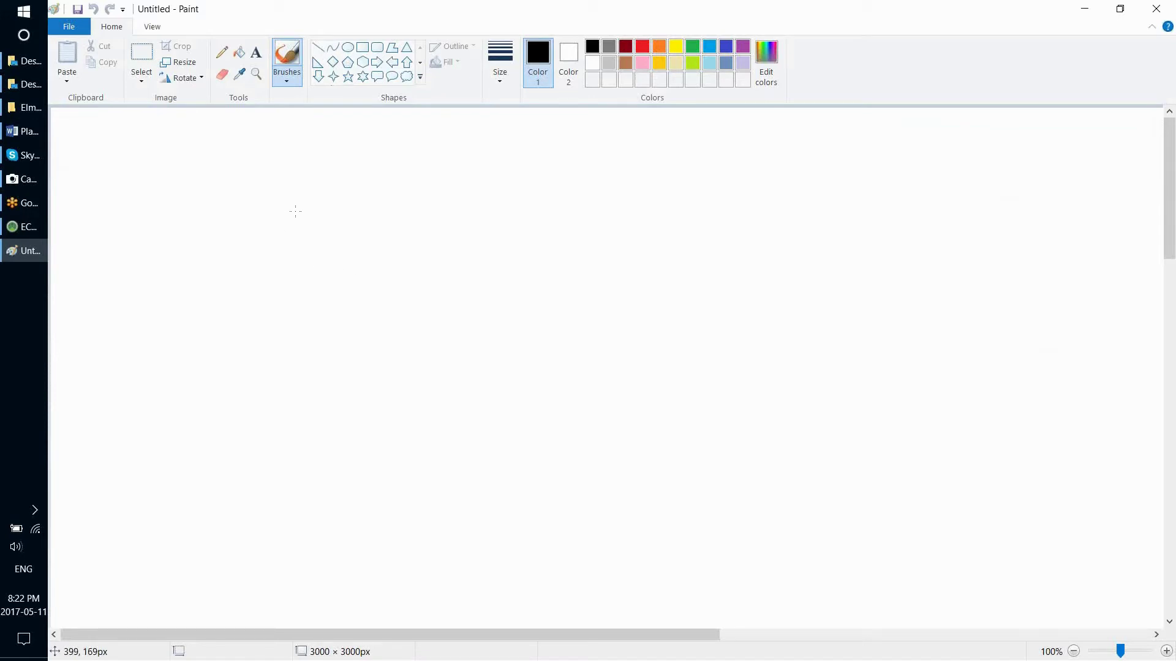
{"action": "left_click", "coordinate": [362, 47]}
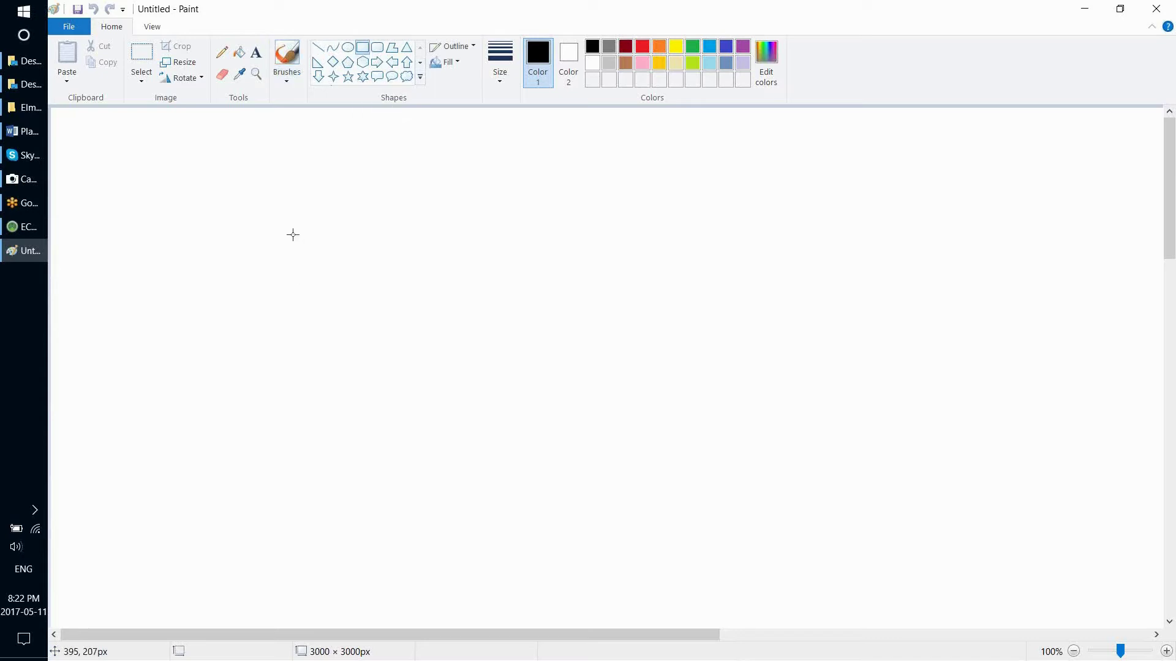
{"action": "left_click_drag", "start_coordinate": [290, 213], "coordinate": [799, 513]}
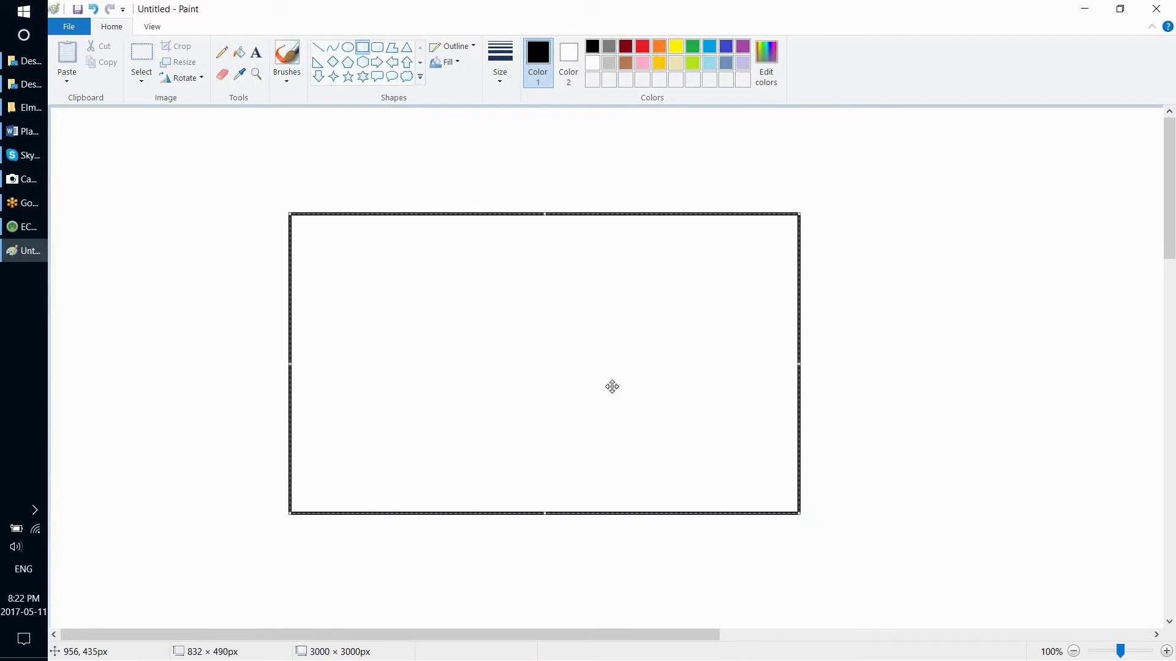
{"action": "left_click", "coordinate": [906, 302]}
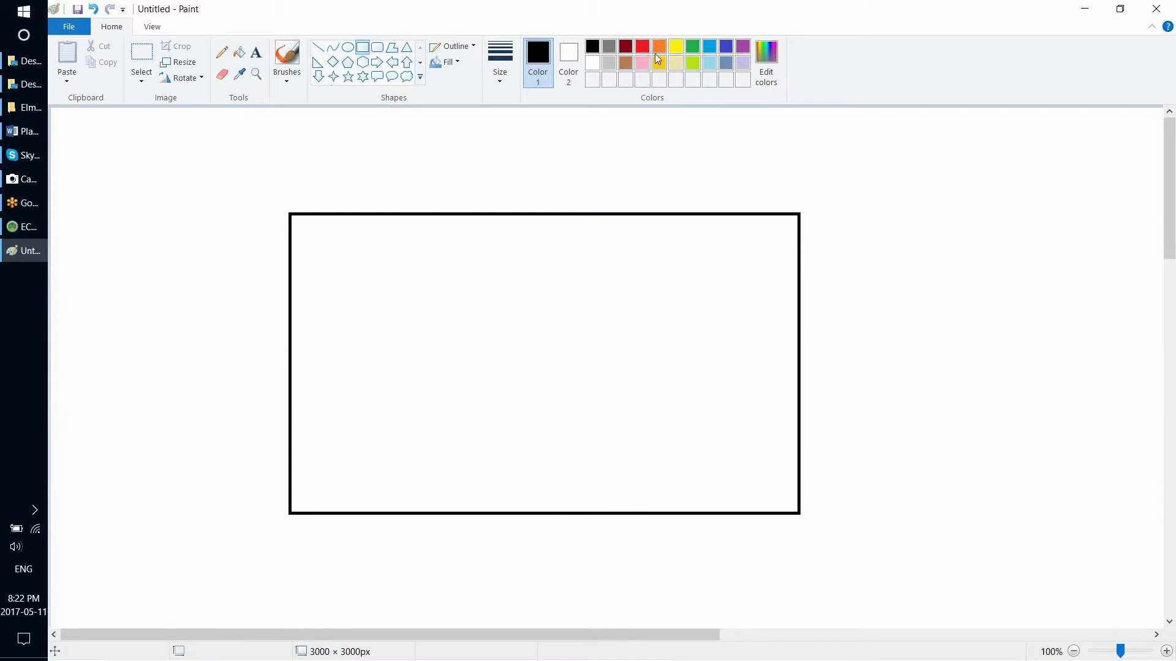
Draw a gray rectangle about 313 × 188 px inside the upper-left part of the black rectangle
{"action": "left_click_drag", "start_coordinate": [556, 155], "coordinate": [573, 159]}
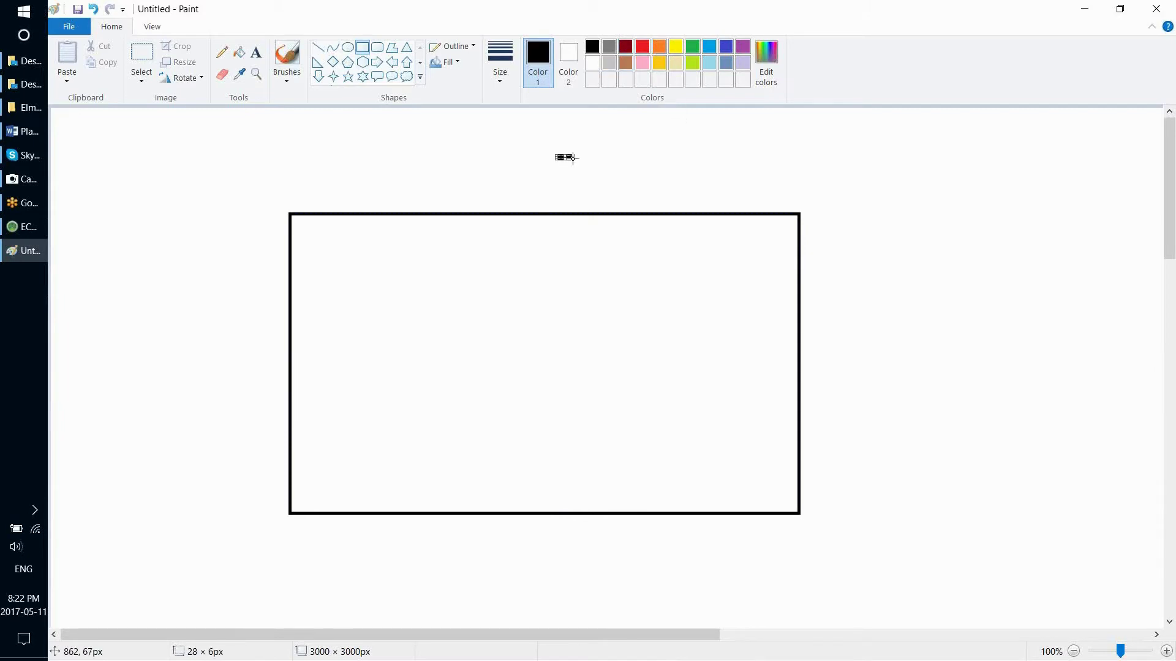
{"action": "key", "text": "ctrl+z"}
{"action": "left_click", "coordinate": [610, 47]}
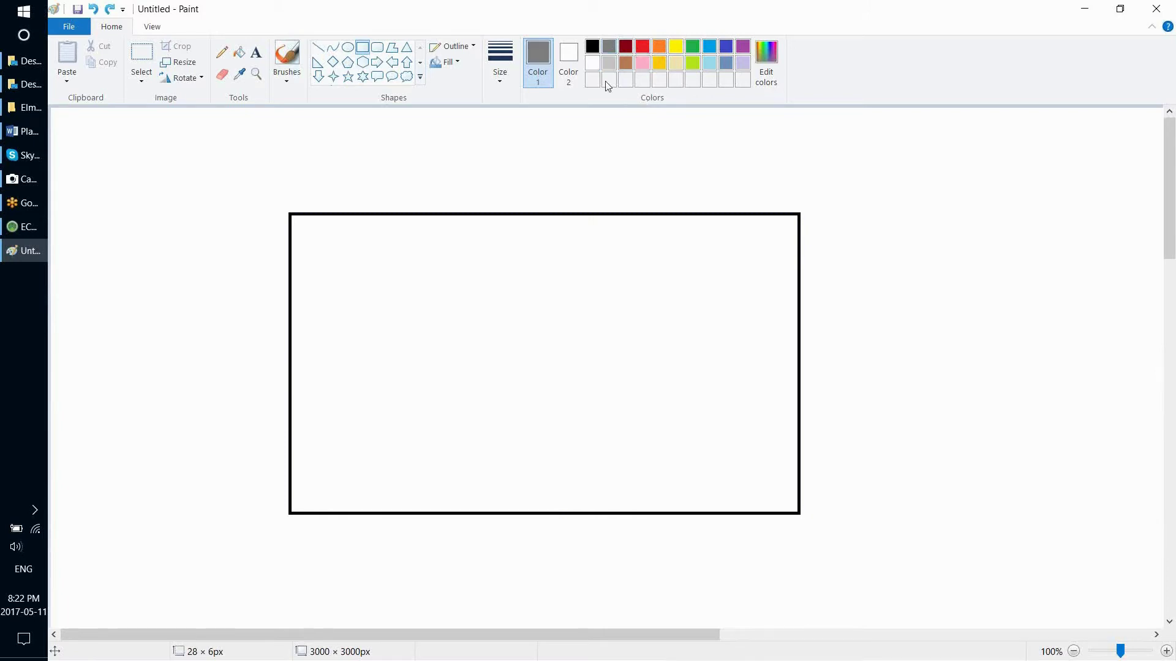
{"action": "left_click_drag", "start_coordinate": [345, 270], "coordinate": [536, 386]}
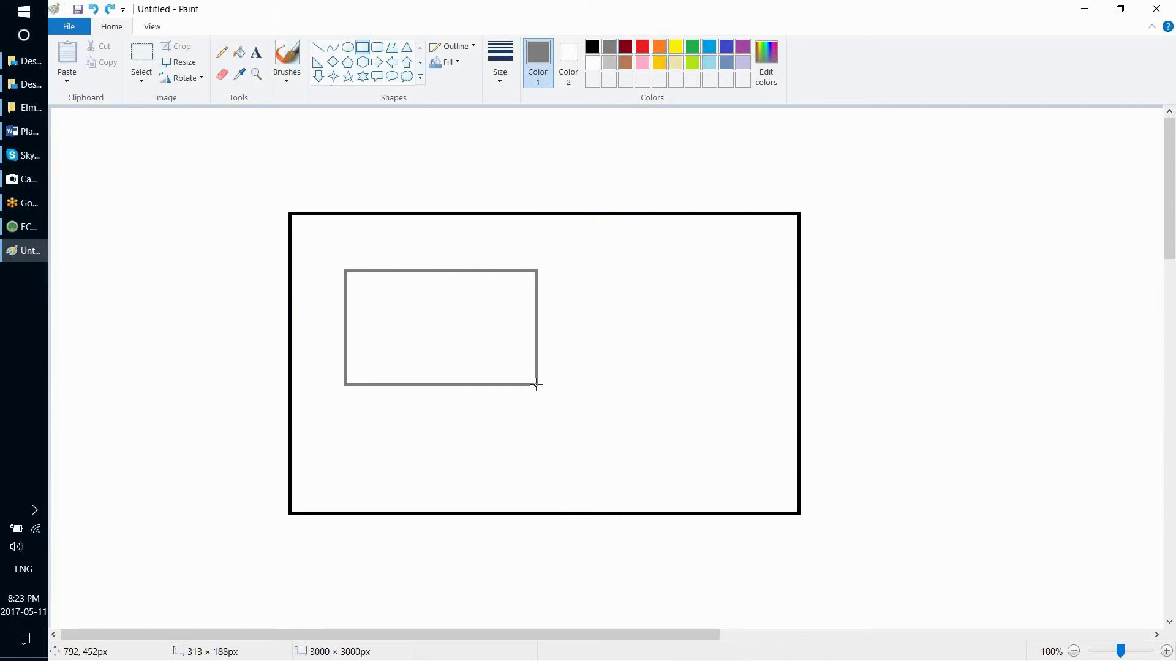
{"action": "left_click", "coordinate": [612, 389]}
Draw gray extension lines outward from the gray rectangle's right corners and upward from its top corners
{"action": "left_click", "coordinate": [318, 47]}
{"action": "left_click_drag", "start_coordinate": [537, 385], "coordinate": [588, 387]}
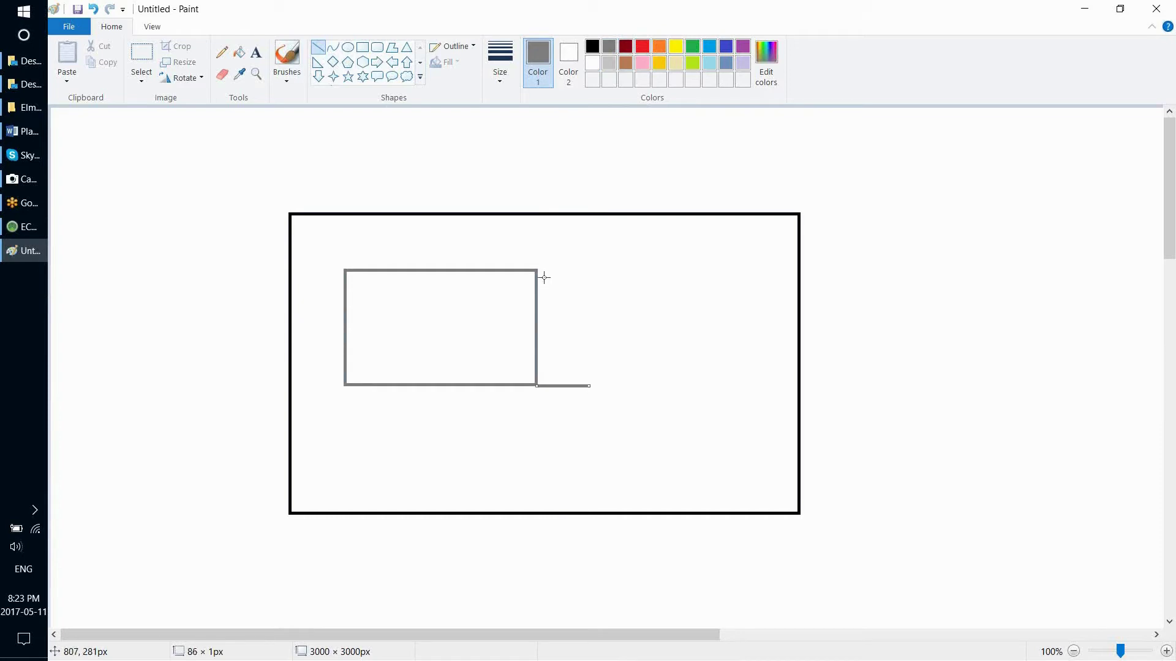
{"action": "left_click_drag", "start_coordinate": [537, 270], "coordinate": [594, 270]}
{"action": "left_click_drag", "start_coordinate": [343, 271], "coordinate": [344, 243]}
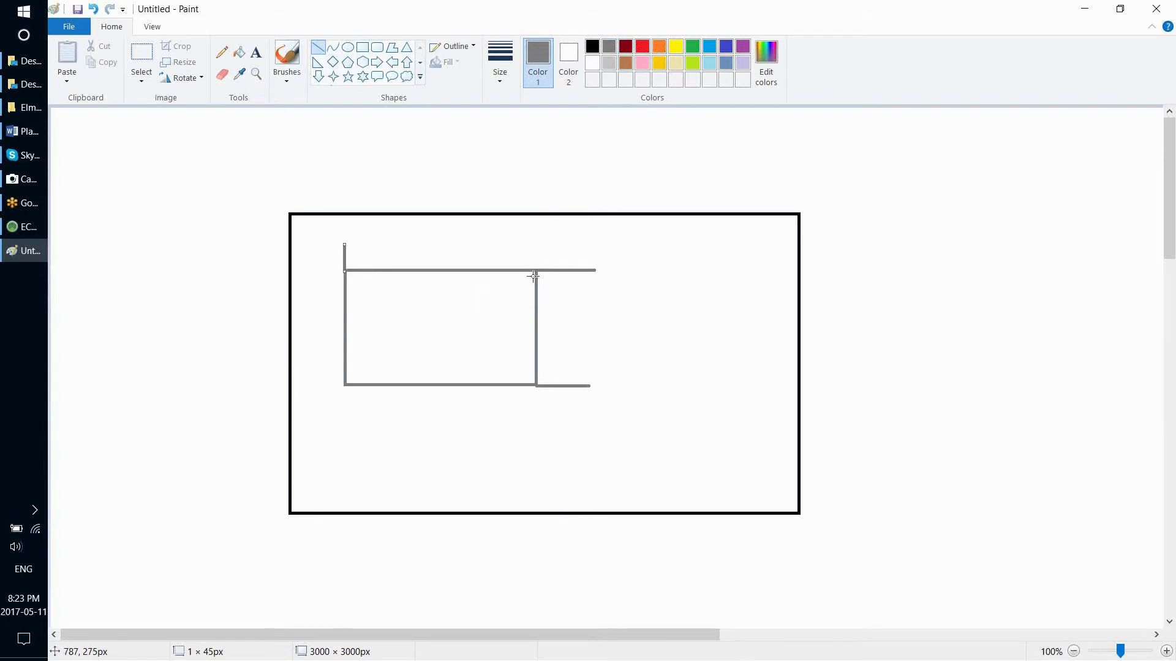
{"action": "left_click_drag", "start_coordinate": [537, 271], "coordinate": [538, 244]}
Draw double-headed dimension arrows between the extension lines, one above the gray rectangle and one along its right side
{"action": "left_click", "coordinate": [320, 51]}
{"action": "mouse_move", "coordinate": [345, 253]}
{"action": "left_mouse_down"}
{"action": "mouse_move", "coordinate": [538, 250]}
{"action": "mouse_move", "coordinate": [518, 260]}
{"action": "left_mouse_up"}
{"action": "left_click_drag", "start_coordinate": [367, 244], "coordinate": [344, 255]}
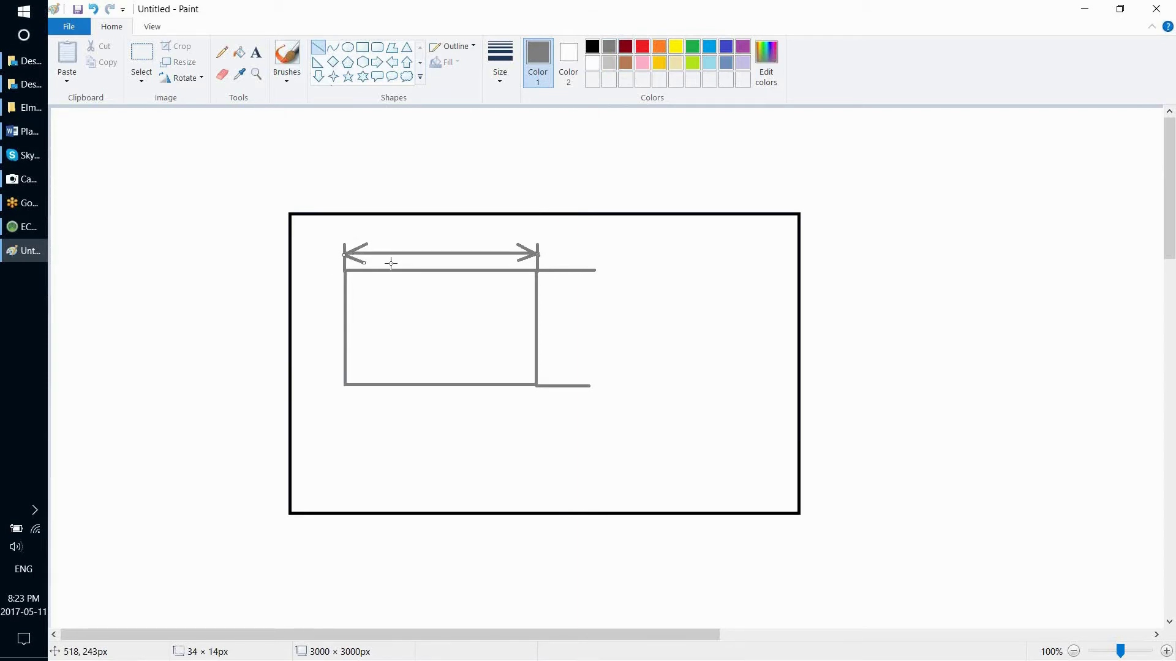
{"action": "left_click_drag", "start_coordinate": [564, 270], "coordinate": [565, 383]}
{"action": "left_click", "coordinate": [567, 366]}
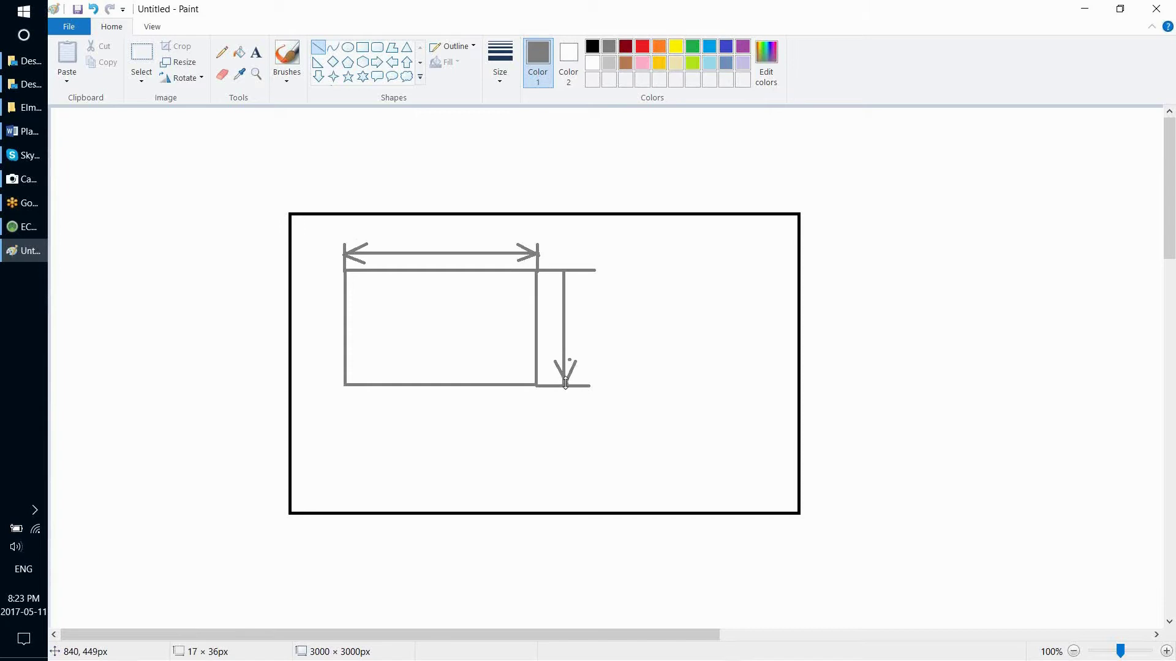
{"action": "mouse_move", "coordinate": [555, 289]}
{"action": "left_mouse_down"}
{"action": "mouse_move", "coordinate": [565, 272]}
{"action": "mouse_move", "coordinate": [570, 292]}
{"action": "left_mouse_up"}
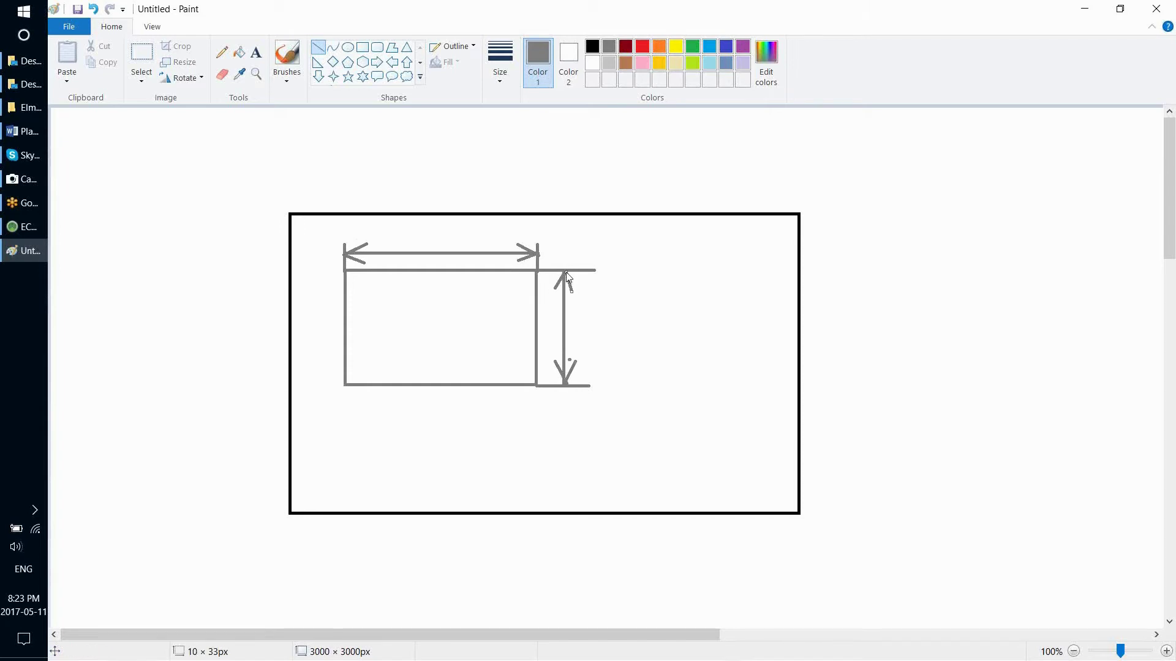
Label the gray rectangle's vertical dimension 10 and its horizontal dimension 15
{"action": "left_click", "coordinate": [252, 55]}
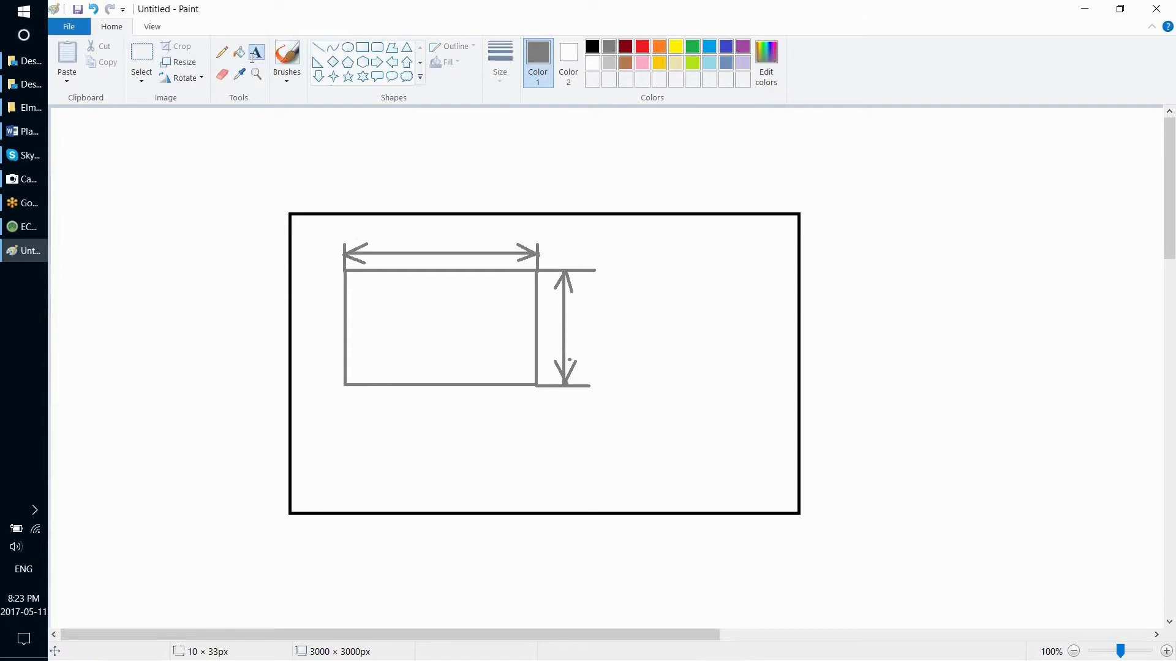
{"action": "left_click", "coordinate": [587, 325]}
{"action": "type", "text": "10"}
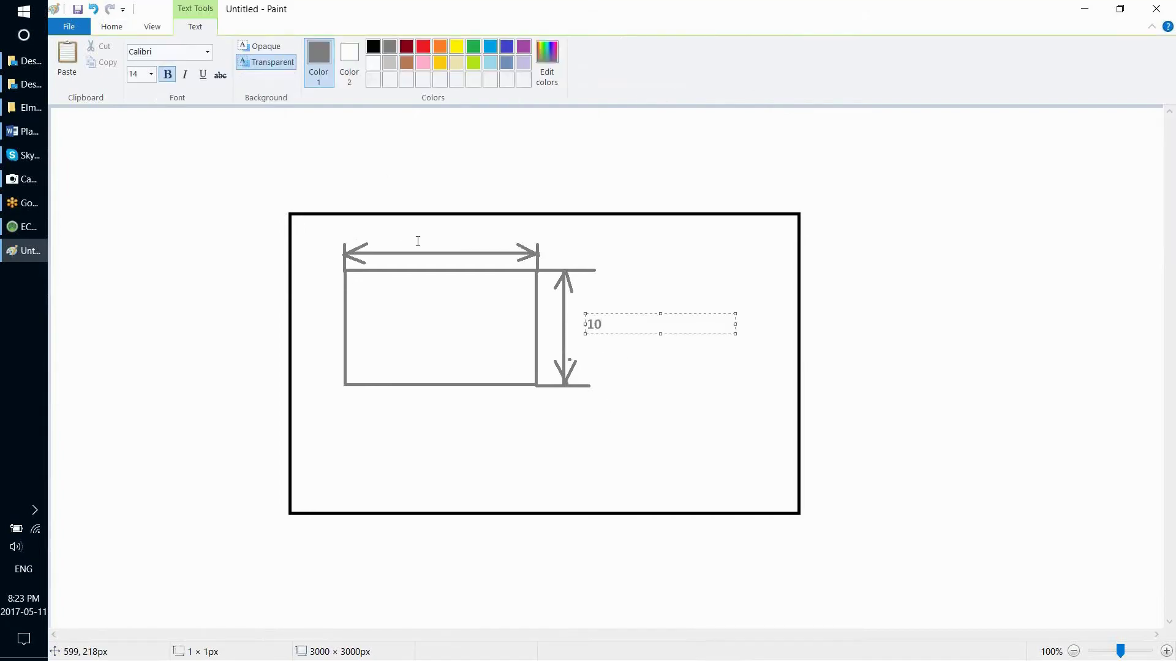
{"action": "left_click", "coordinate": [423, 237]}
{"action": "left_click", "coordinate": [427, 238]}
{"action": "left_click", "coordinate": [614, 350]}
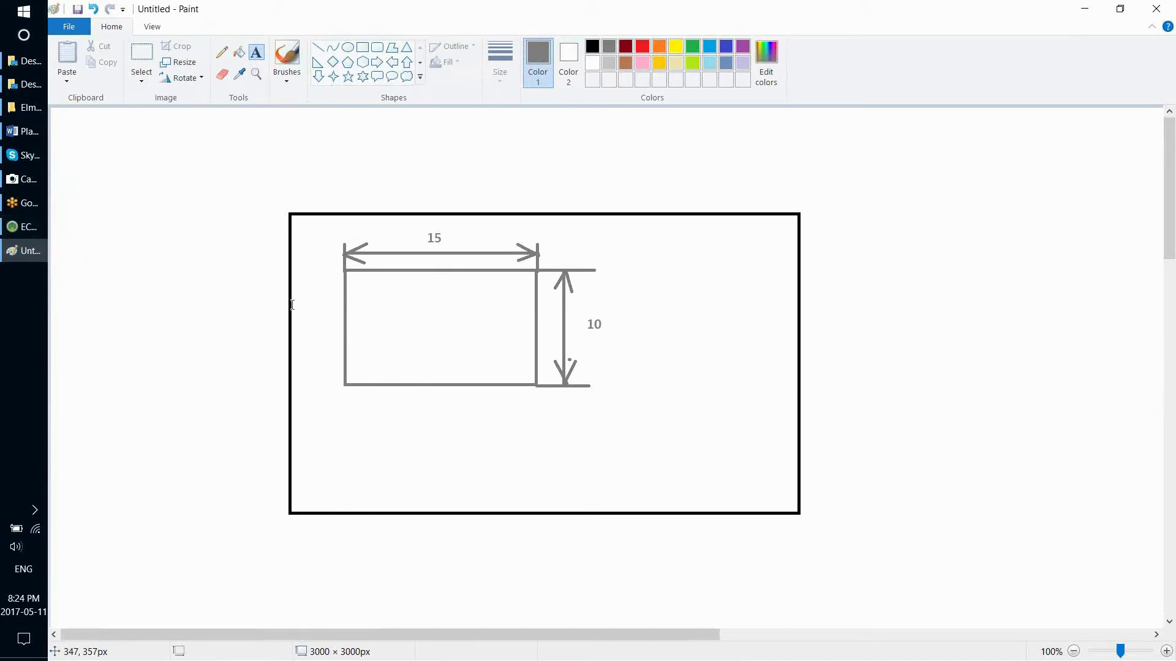
Mark the four corners and the four side midpoints of the gray rectangle with short dark red lines
{"action": "left_click", "coordinate": [632, 49]}
{"action": "left_click", "coordinate": [318, 47]}
{"action": "left_click_drag", "start_coordinate": [340, 381], "coordinate": [345, 390]}
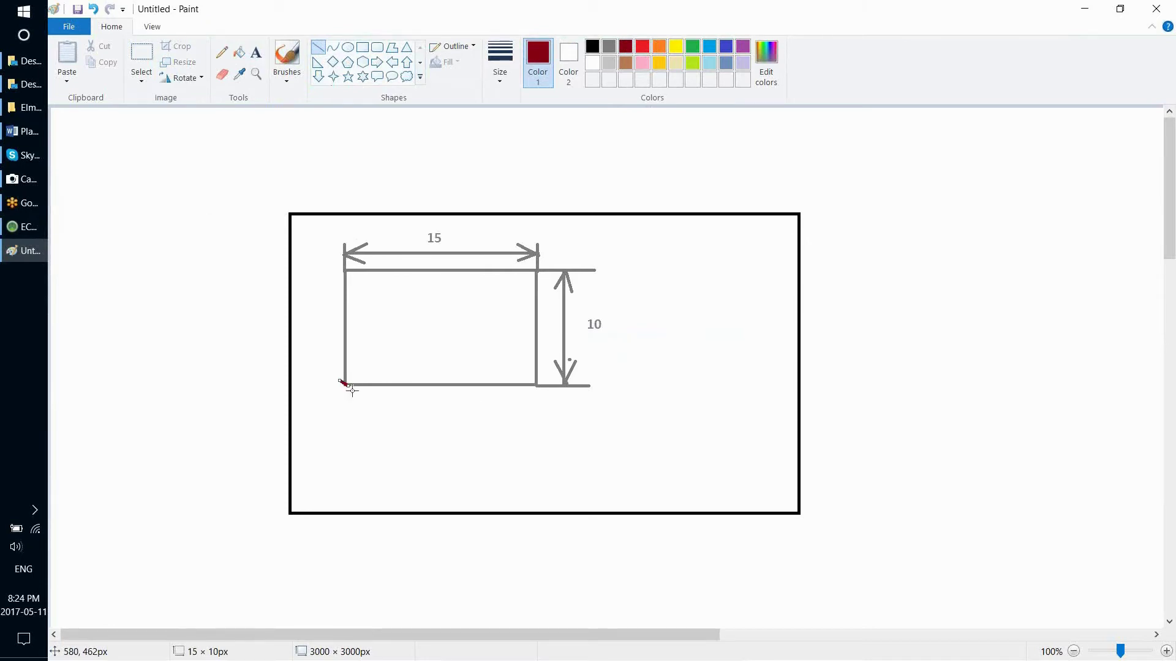
{"action": "left_click_drag", "start_coordinate": [533, 388], "coordinate": [539, 385]}
{"action": "left_click_drag", "start_coordinate": [536, 266], "coordinate": [535, 277]}
{"action": "left_click_drag", "start_coordinate": [351, 268], "coordinate": [341, 274]}
{"action": "left_click_drag", "start_coordinate": [339, 319], "coordinate": [357, 320]}
{"action": "left_click_drag", "start_coordinate": [443, 268], "coordinate": [438, 277]}
{"action": "left_click_drag", "start_coordinate": [441, 381], "coordinate": [438, 392]}
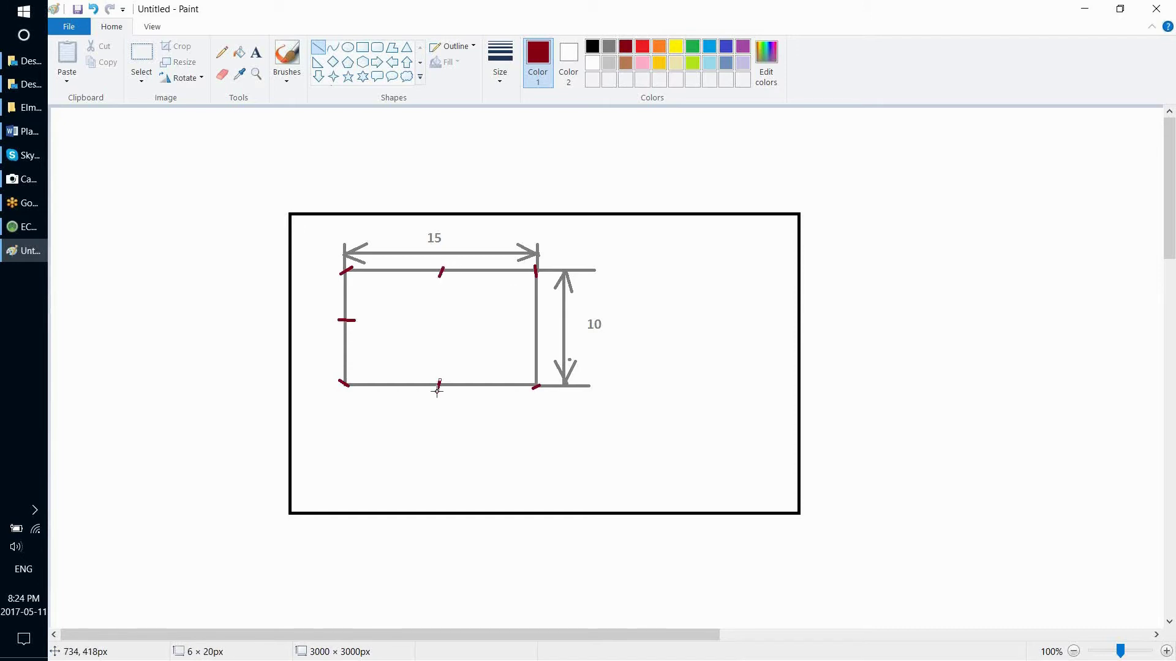
{"action": "left_click_drag", "start_coordinate": [534, 320], "coordinate": [545, 325]}
Switch back to EControl Engraving Studio, open the etcher's control panel and arrange the windows so the camera view stays visible
{"action": "left_click", "coordinate": [1087, 9]}
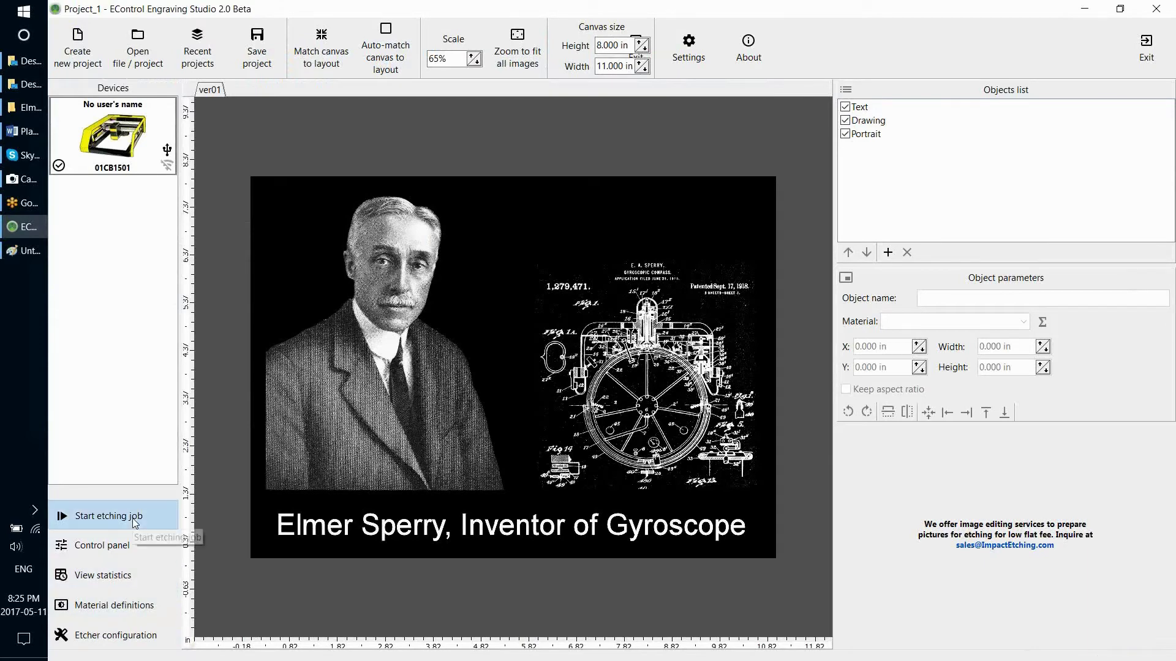
{"action": "double_click", "coordinate": [140, 136]}
{"action": "left_click_drag", "start_coordinate": [781, 309], "coordinate": [621, 177]}
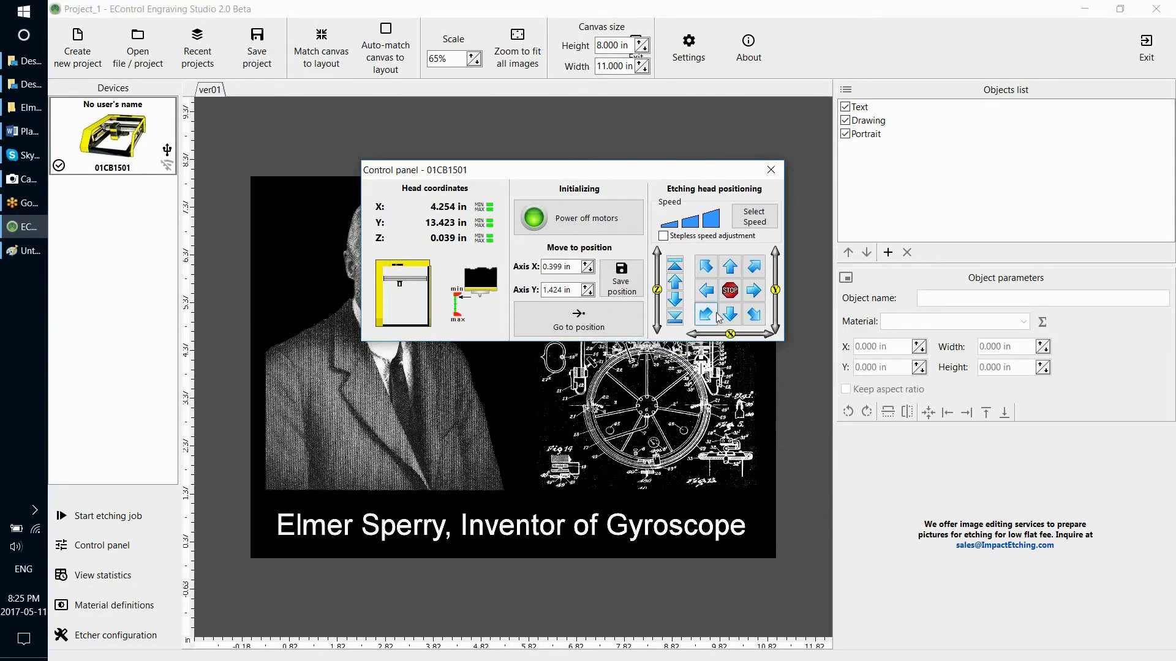
{"action": "left_click", "coordinate": [1119, 9]}
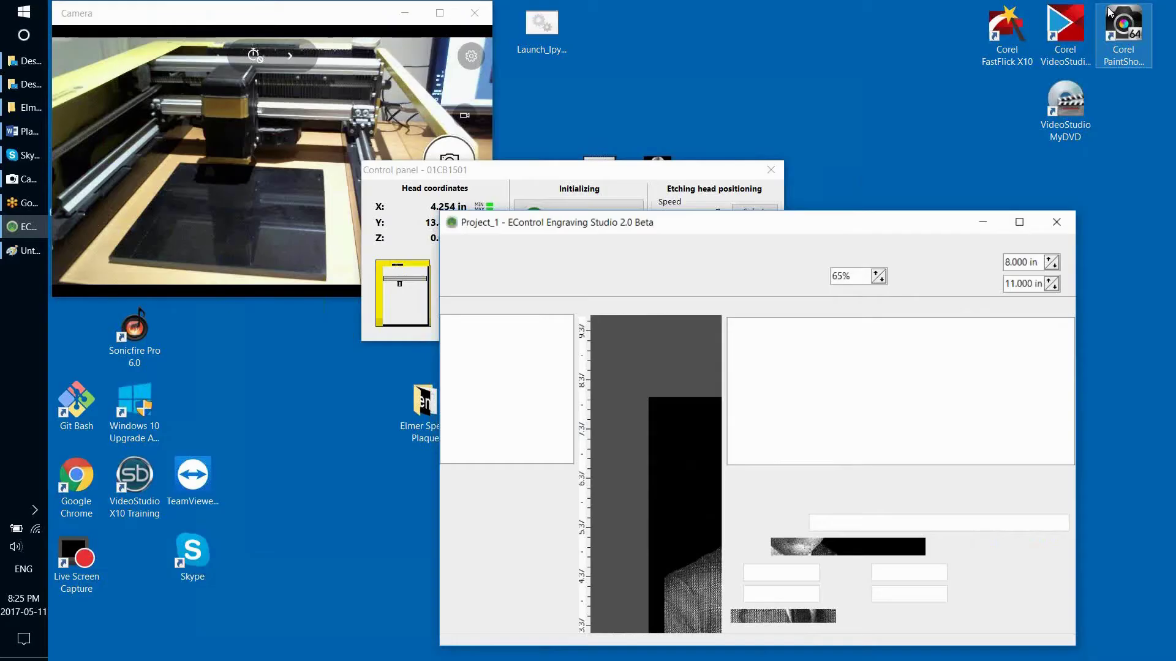
{"action": "left_click_drag", "start_coordinate": [659, 170], "coordinate": [867, 147]}
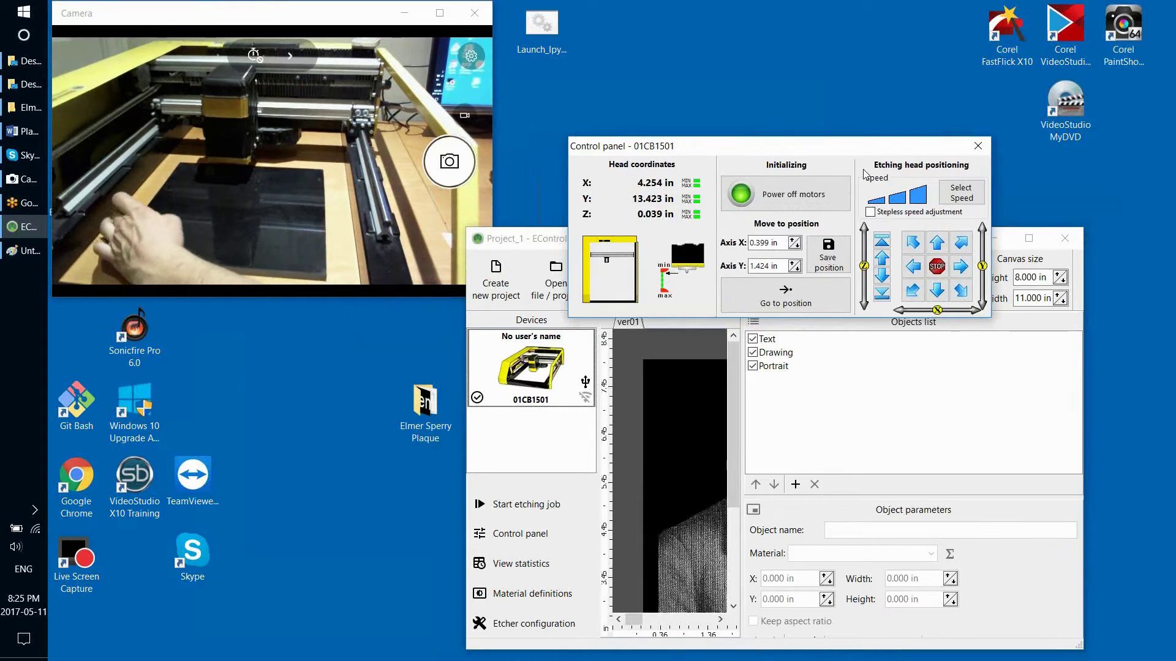
Jog the etching head to about X 1.073 in, Y 7.392 in and lower it to Z 0.891 in
{"action": "left_click", "coordinate": [936, 293]}
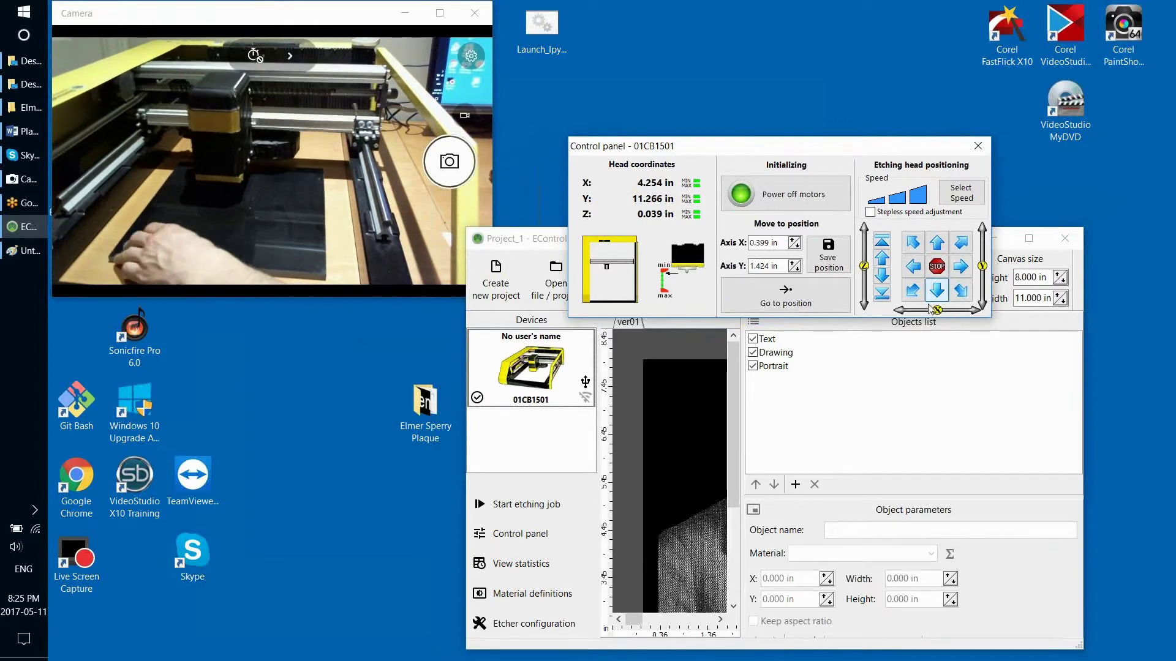
{"action": "left_click", "coordinate": [913, 269]}
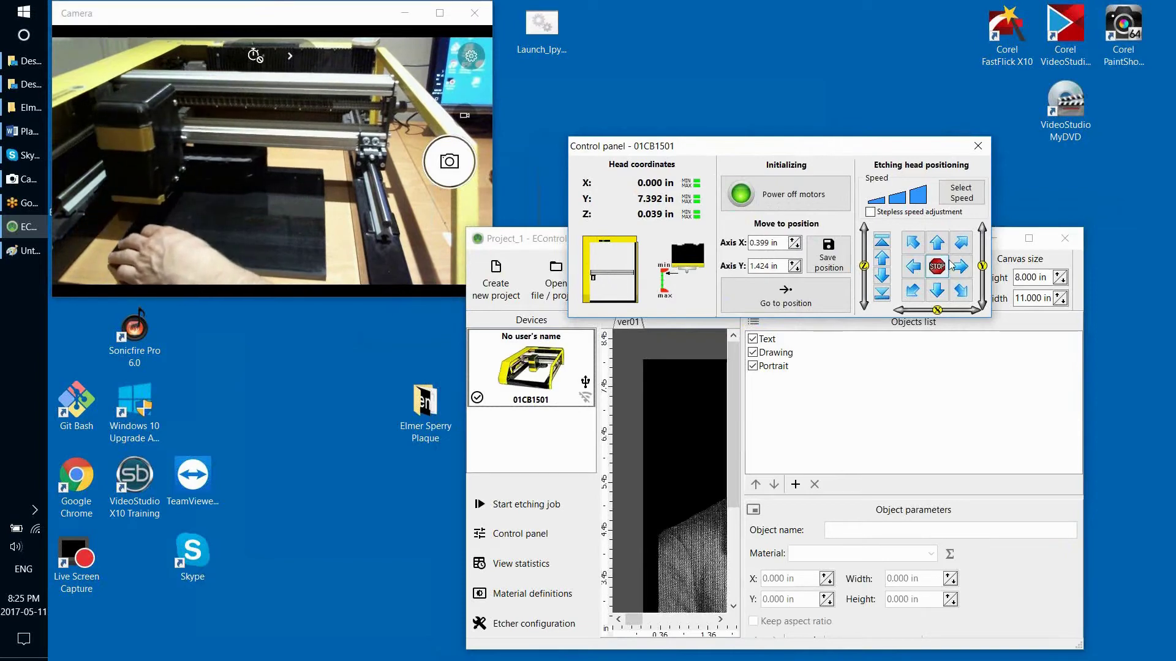
{"action": "left_click", "coordinate": [968, 271]}
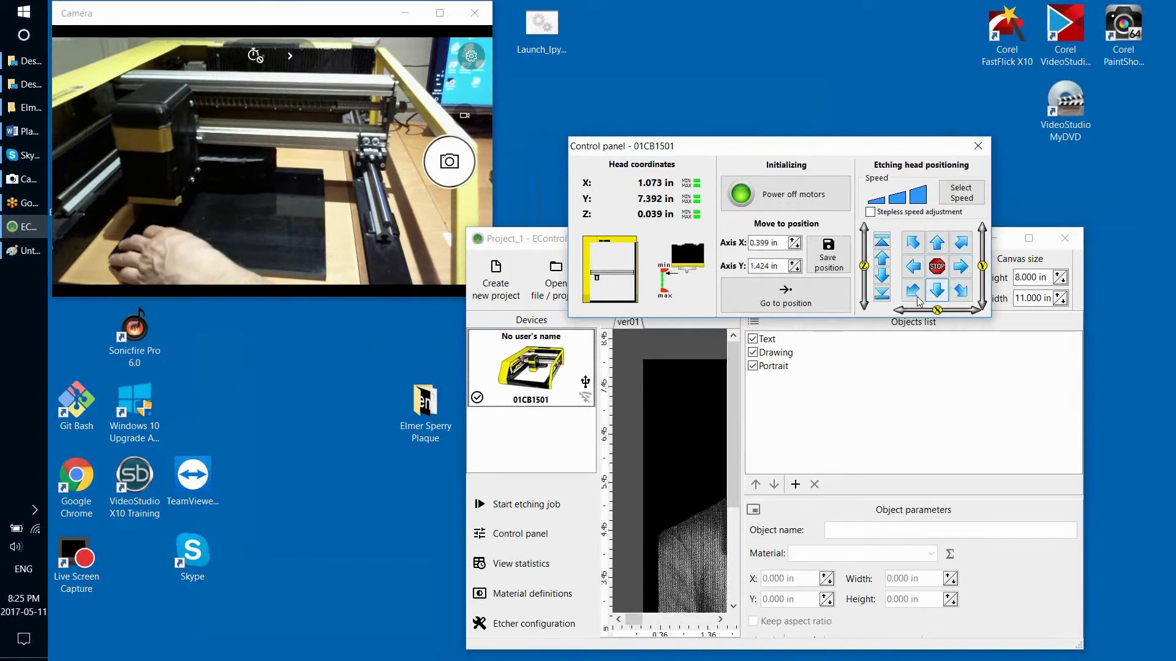
{"action": "left_click", "coordinate": [882, 284]}
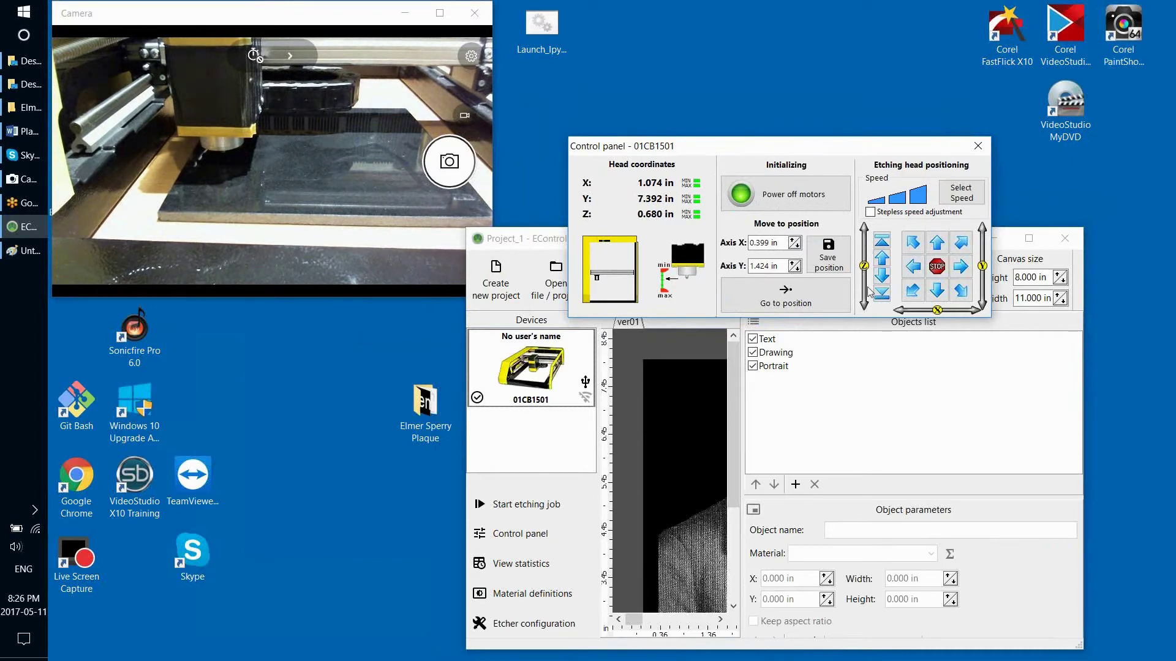
{"action": "left_click", "coordinate": [887, 281]}
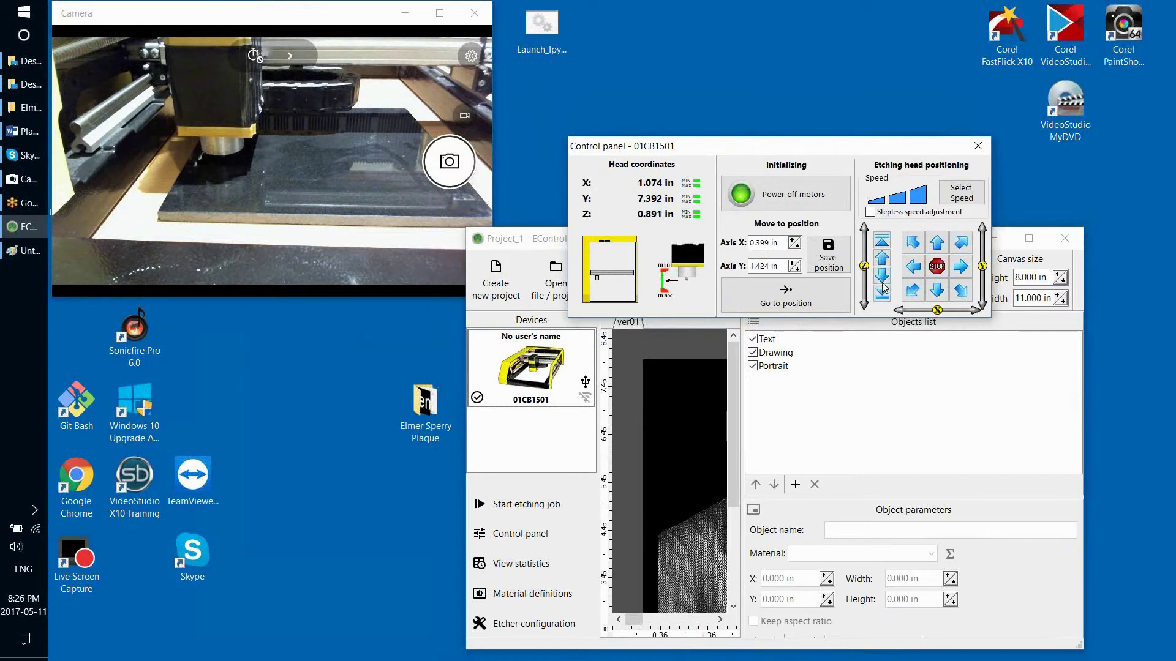
Move the etching head to X 0.000 in, Y 6.882 in and lower it to Z 1.017 in
{"action": "left_click", "coordinate": [916, 273]}
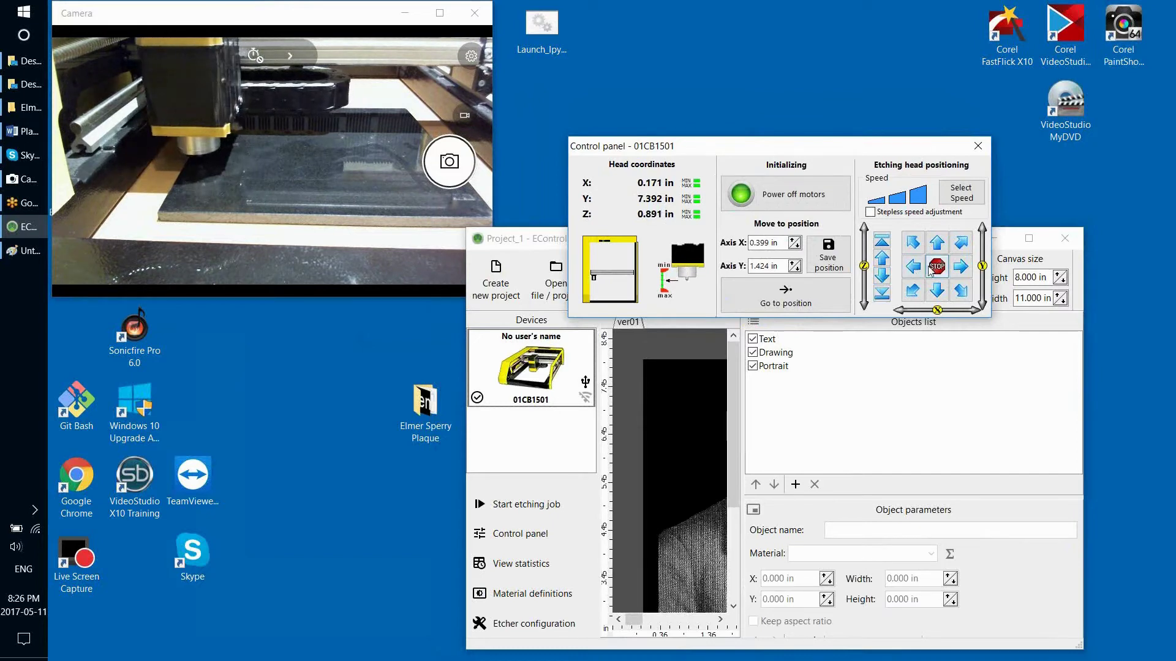
{"action": "left_click", "coordinate": [912, 263]}
{"action": "left_click", "coordinate": [940, 293]}
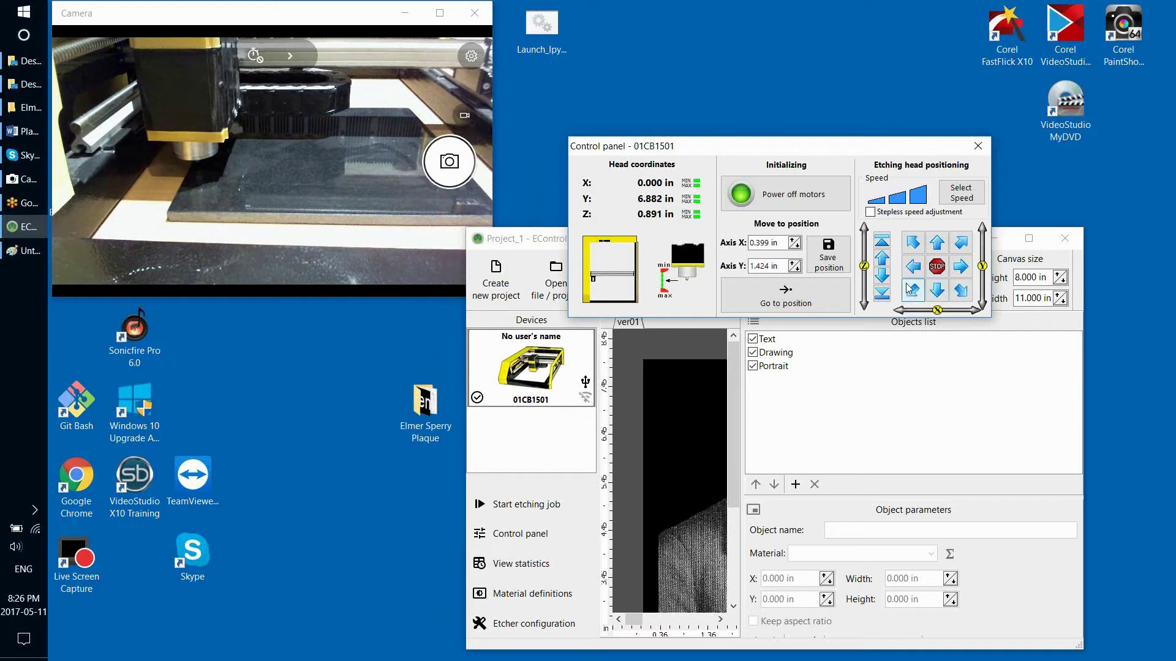
{"action": "left_click", "coordinate": [880, 276]}
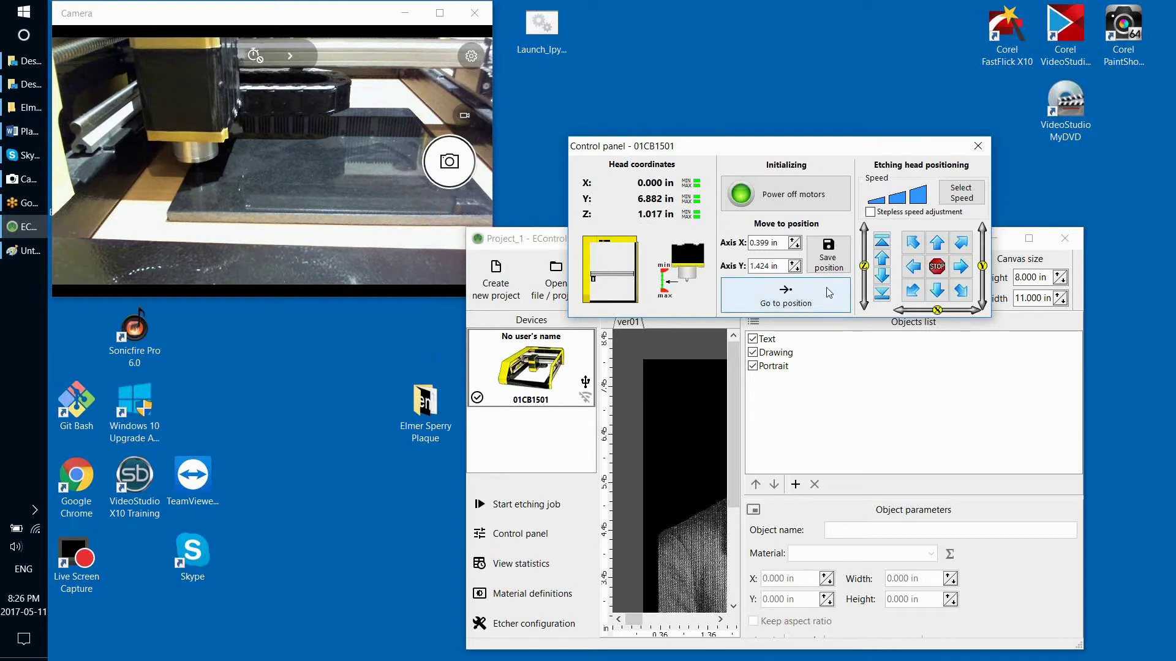
Raise the etching head to Z 0.912 in and move it along the Y axis to 5.841 in
{"action": "left_click", "coordinate": [881, 259]}
{"action": "left_click", "coordinate": [940, 293]}
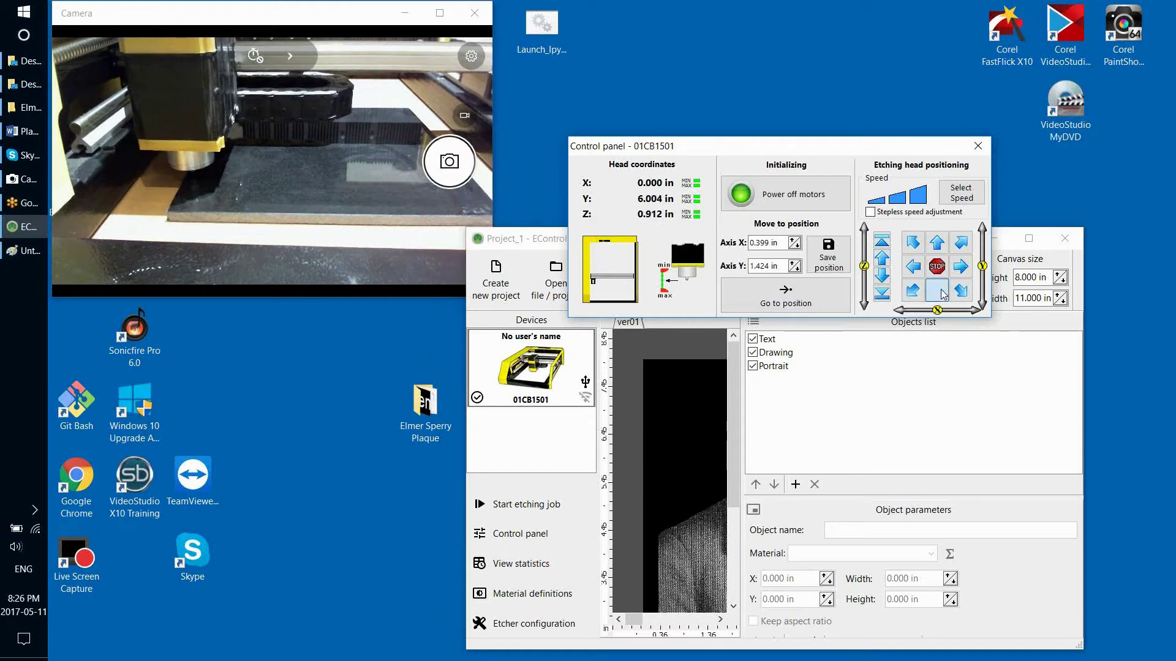
{"action": "left_click", "coordinate": [937, 291]}
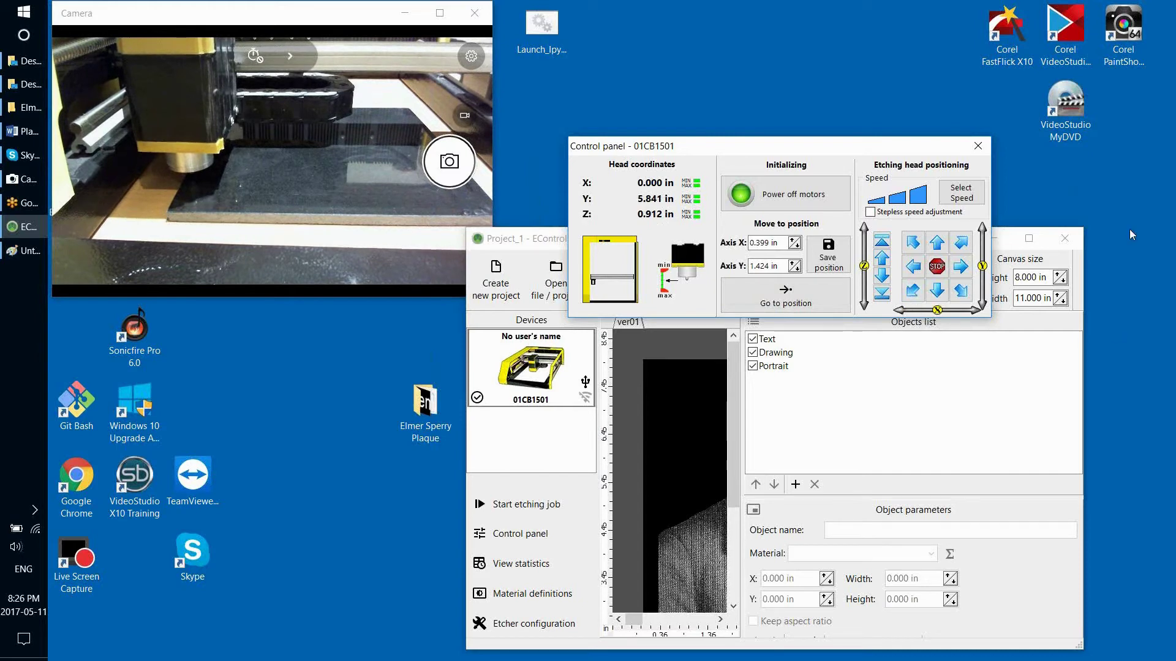
Close the head positioning controls, open the etching job for the ver01 layout and run it
{"action": "left_click", "coordinate": [978, 145]}
{"action": "left_click_drag", "start_coordinate": [779, 239], "coordinate": [806, 155]}
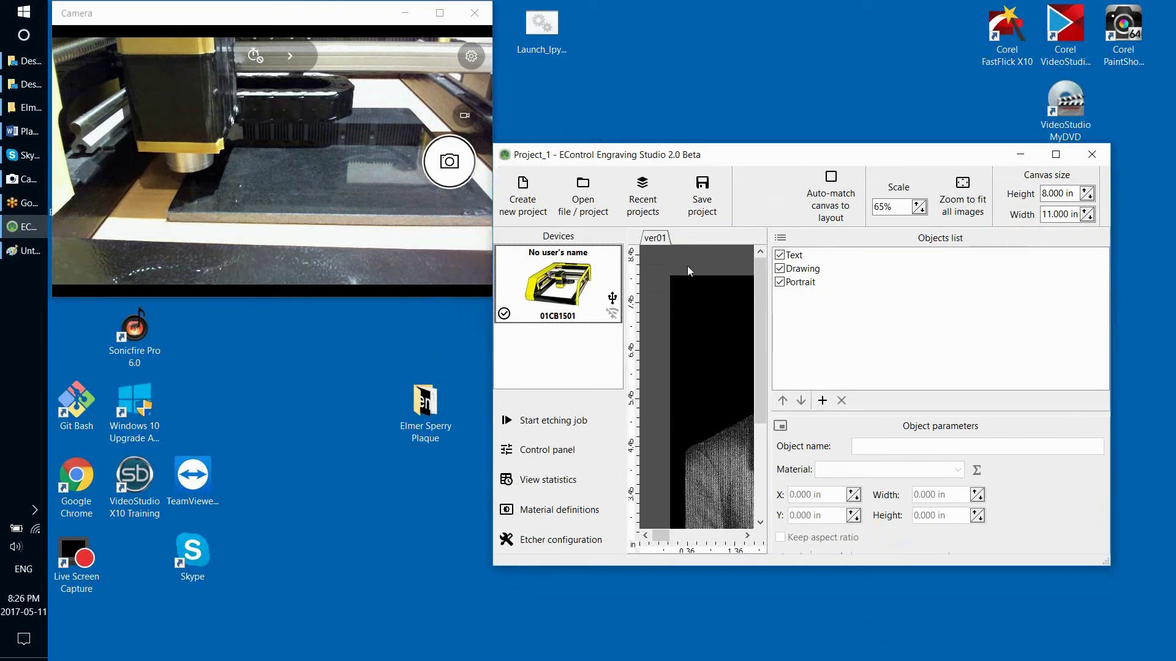
{"action": "left_click", "coordinate": [527, 422]}
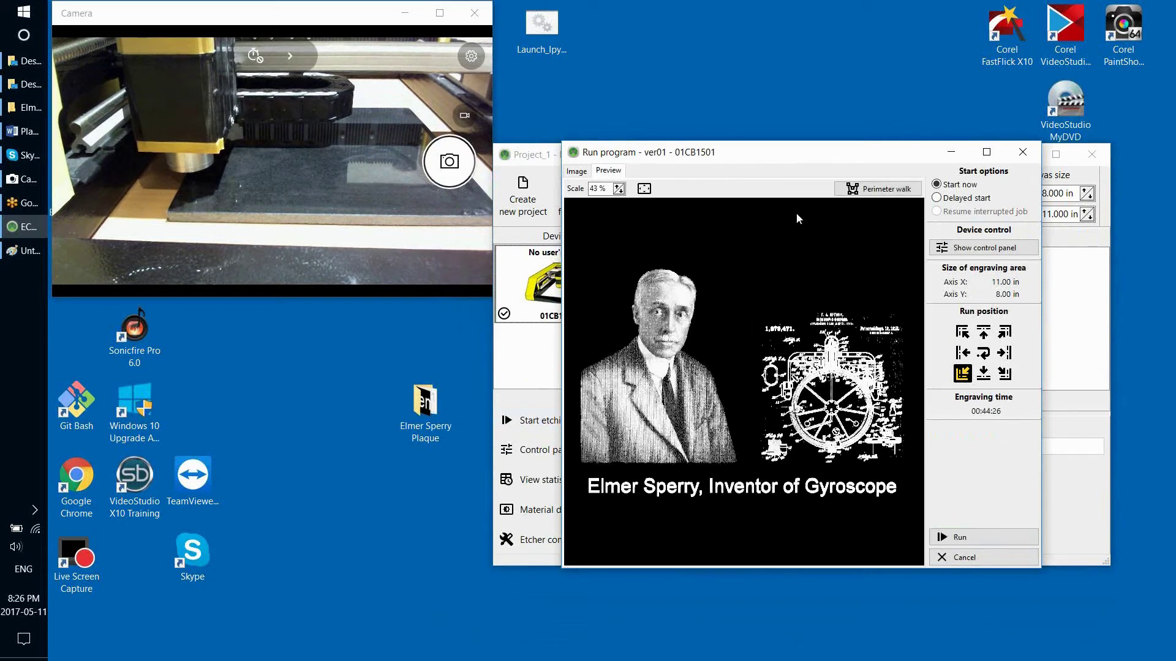
{"action": "left_click_drag", "start_coordinate": [825, 155], "coordinate": [753, 193]}
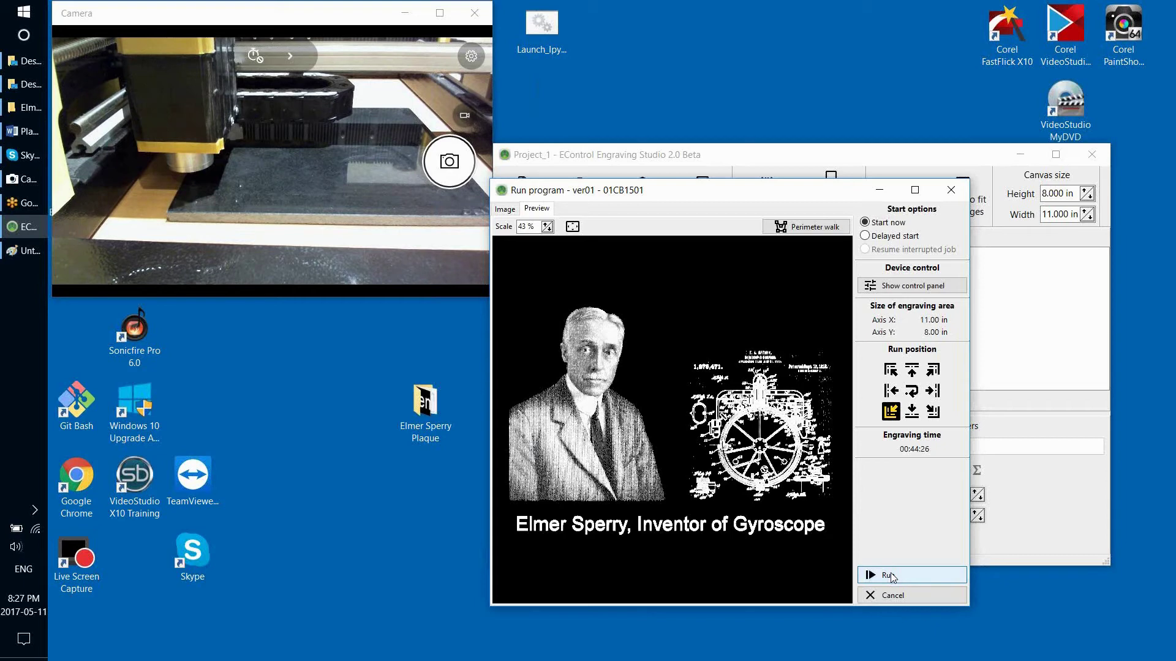
{"action": "left_click", "coordinate": [889, 576]}
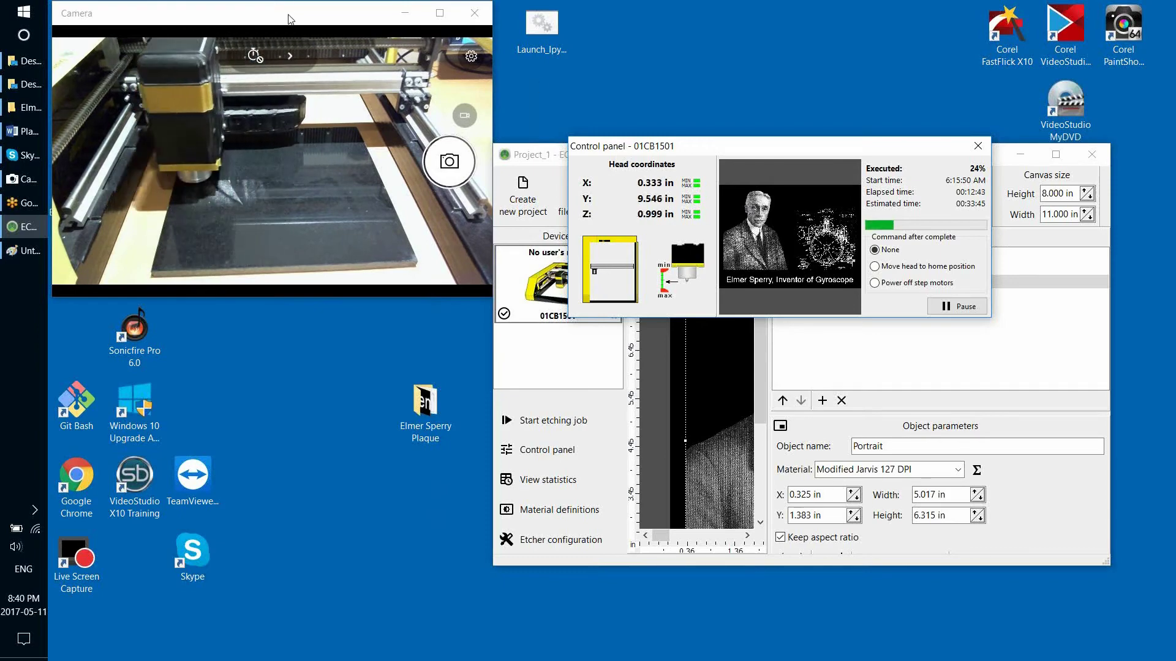
Enlarge the Camera view to fill the screen to watch the etching head work on the tile
{"action": "left_click_drag", "start_coordinate": [465, 296], "coordinate": [834, 550]}
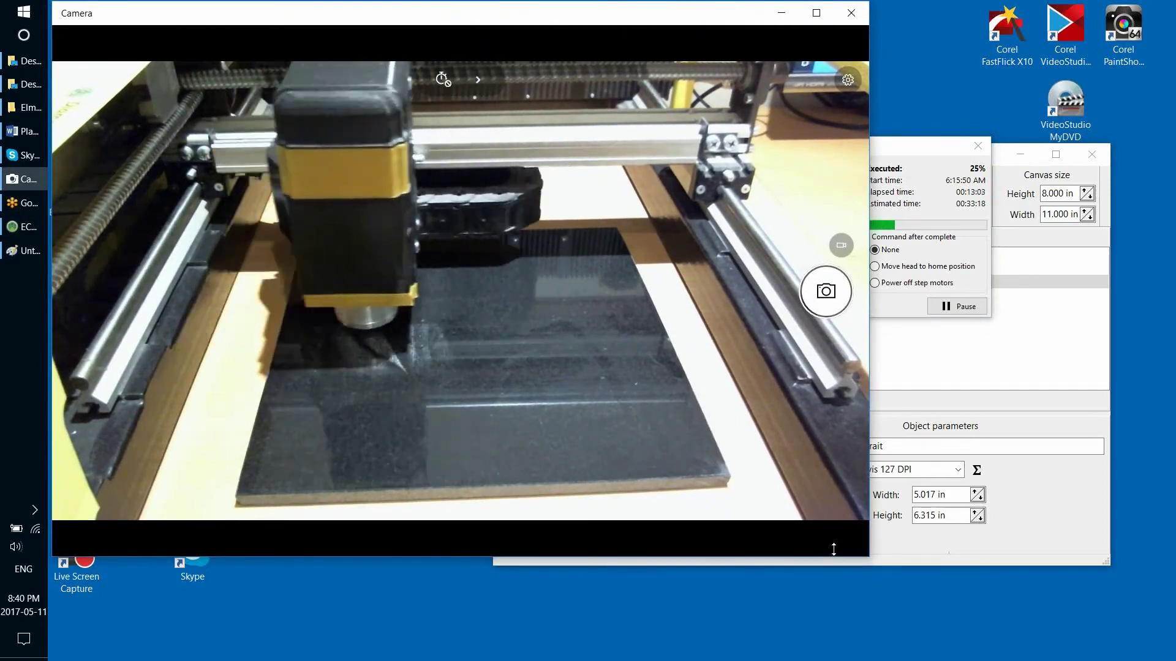
{"action": "left_click", "coordinate": [816, 13]}
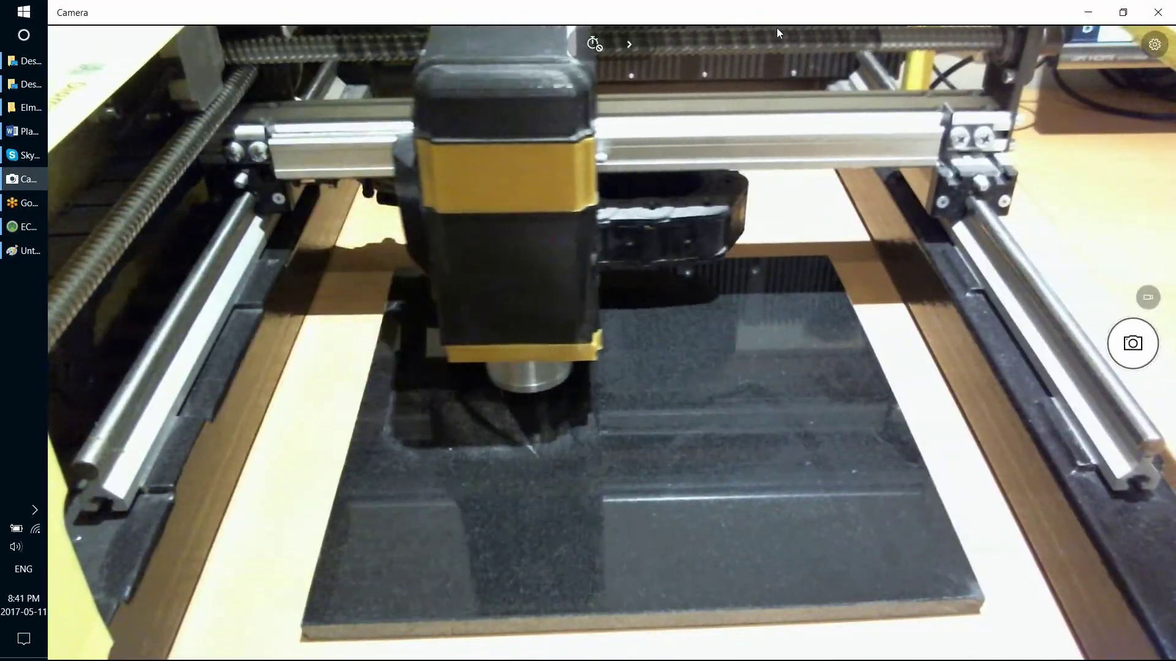